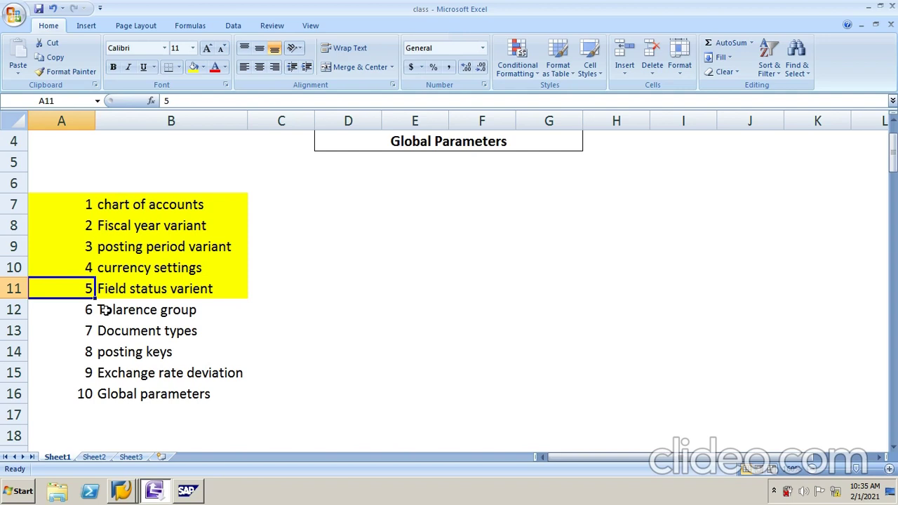
Copy the numbered "Tolarence group" entry from A12:B12 to A123:B123, below the Field status varient notes
click(105, 311)
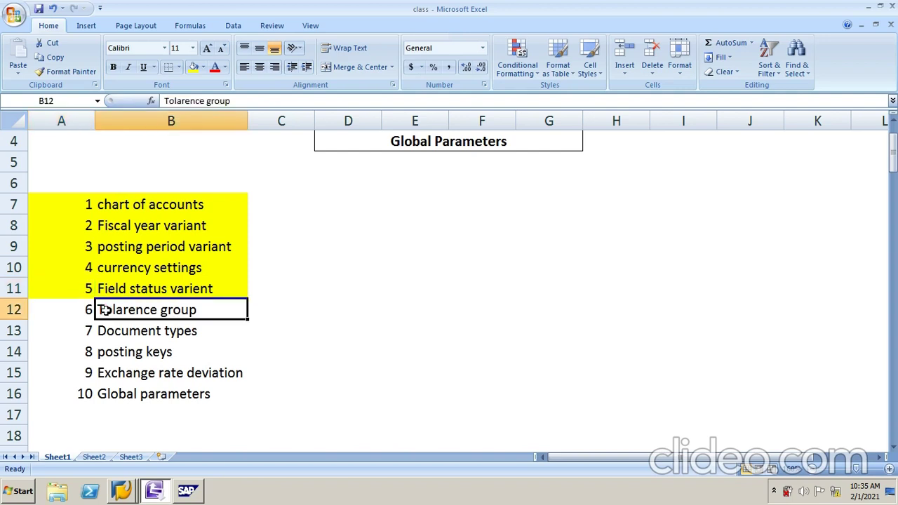
drag(89, 310, 104, 309)
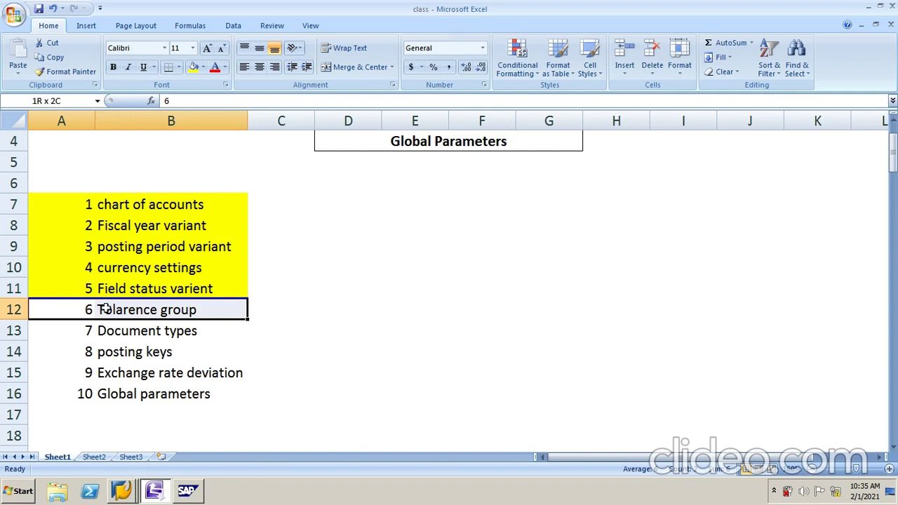
key(ctrl+c)
scroll(238, 321, down, 20)
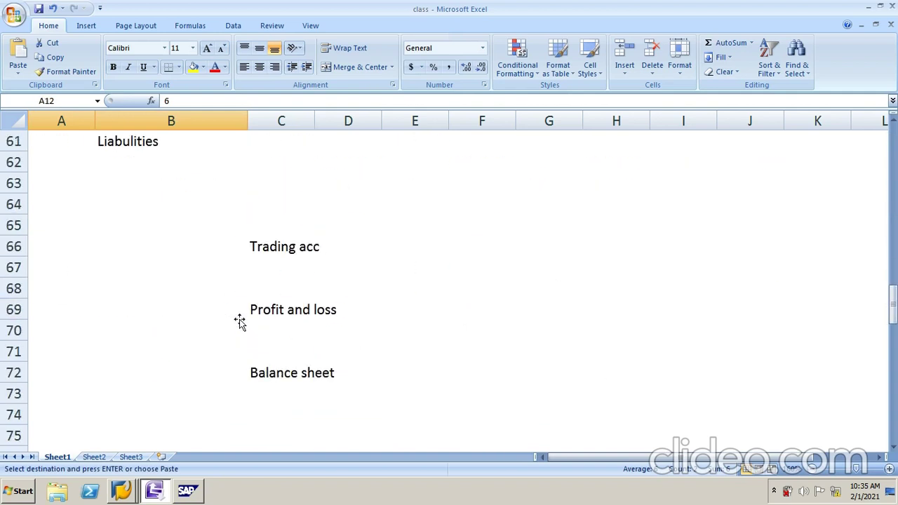
scroll(239, 322, down, 20)
scroll(240, 321, up, 5)
scroll(239, 322, up, 4)
scroll(236, 317, down, 1)
click(104, 367)
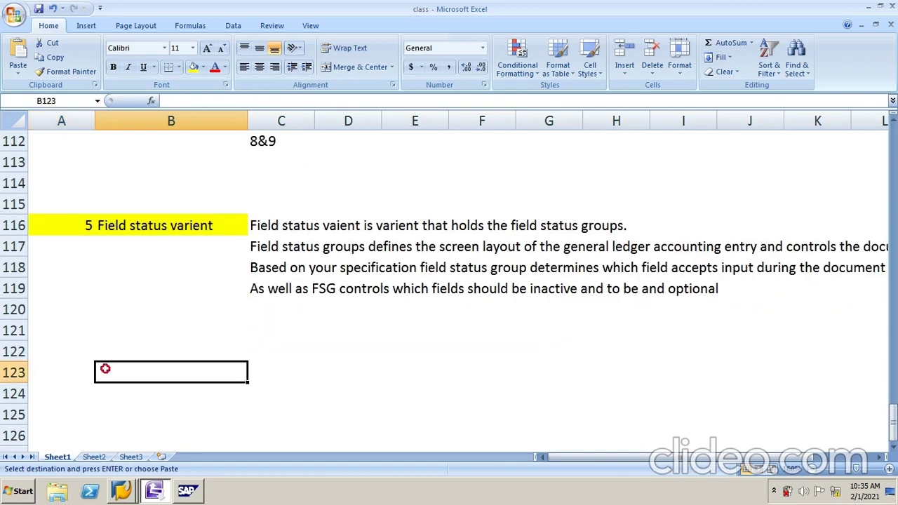
click(75, 369)
key(shift+Right)
key(ctrl+v)
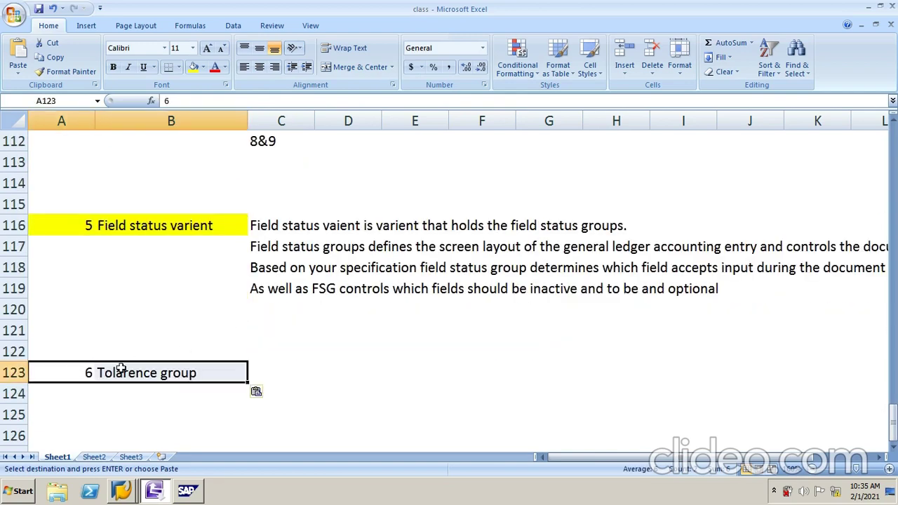
click(310, 372)
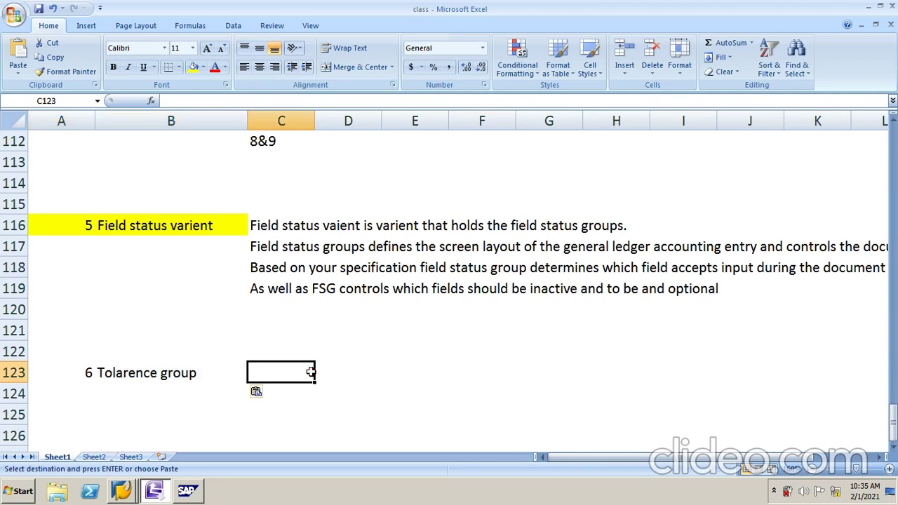
key(Down)
key(Down)
key(Up)
key(Down)
key(Down)
key(Up)
scroll(605, 63, down, 1)
scroll(493, 290, down, 1)
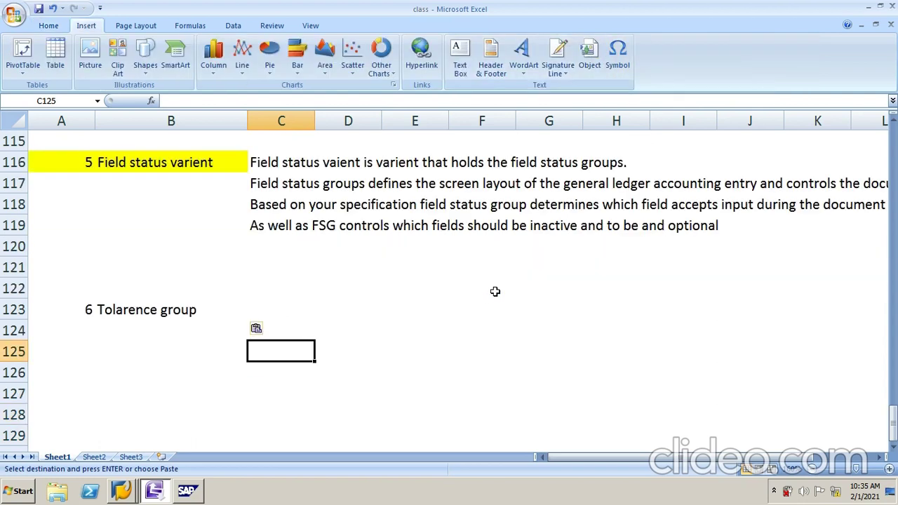
Enter "GL Tolarence" in cell D124 under the Tolarence group heading
click(400, 322)
key(Left)
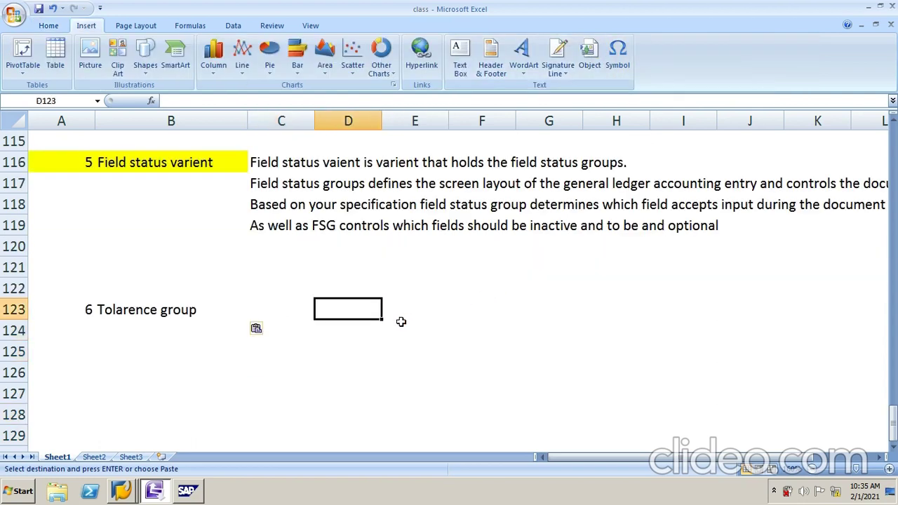
text(Tol)
key(BackSpace)
key(BackSpace)
key(BackSpace)
text(GL)
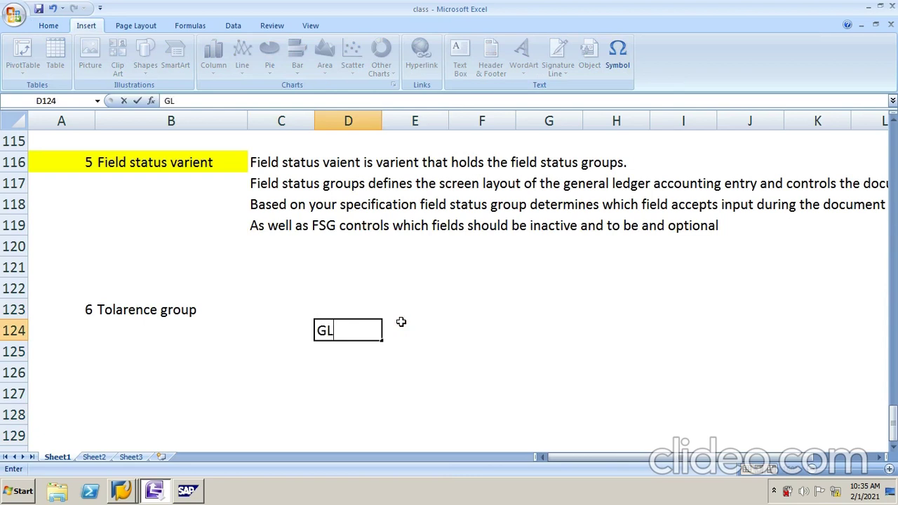
text( Tolarence)
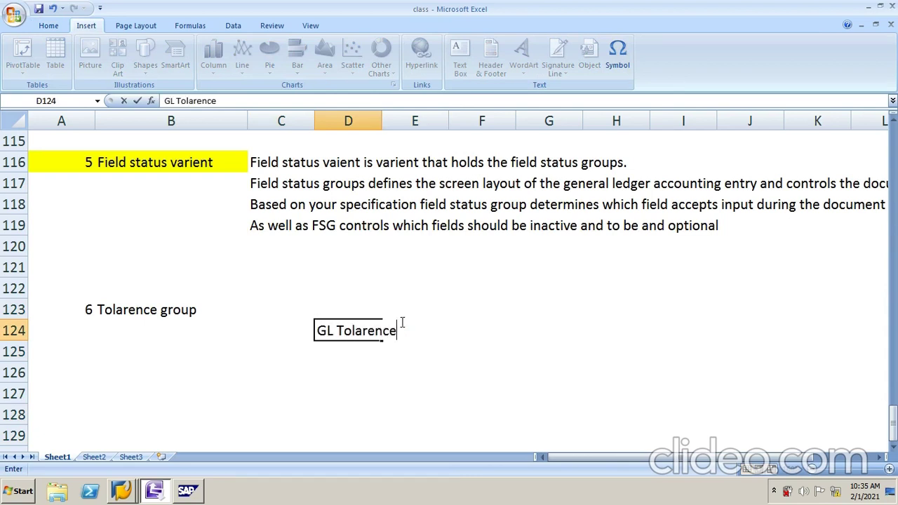
key(Return)
Enter "Employee Tolarences" in cell D125, directly below the GL Tolarence entry
text(Em)
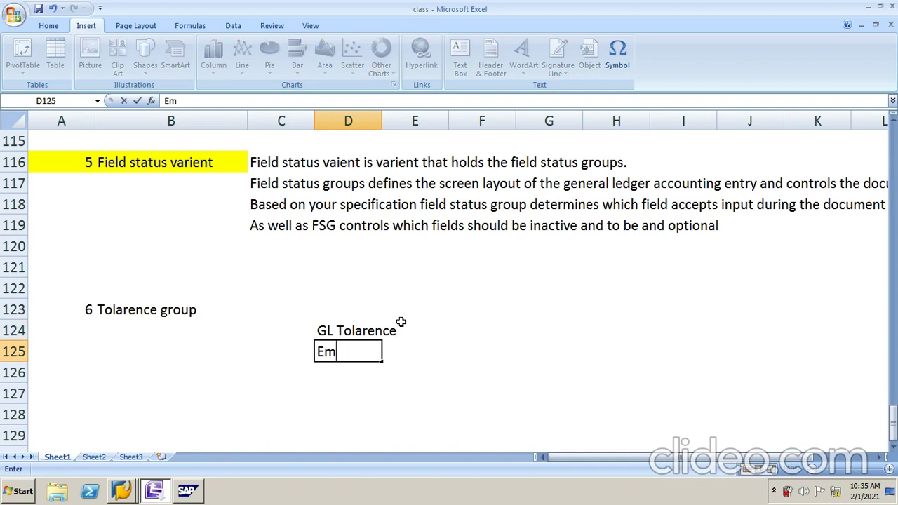
text(ployee )
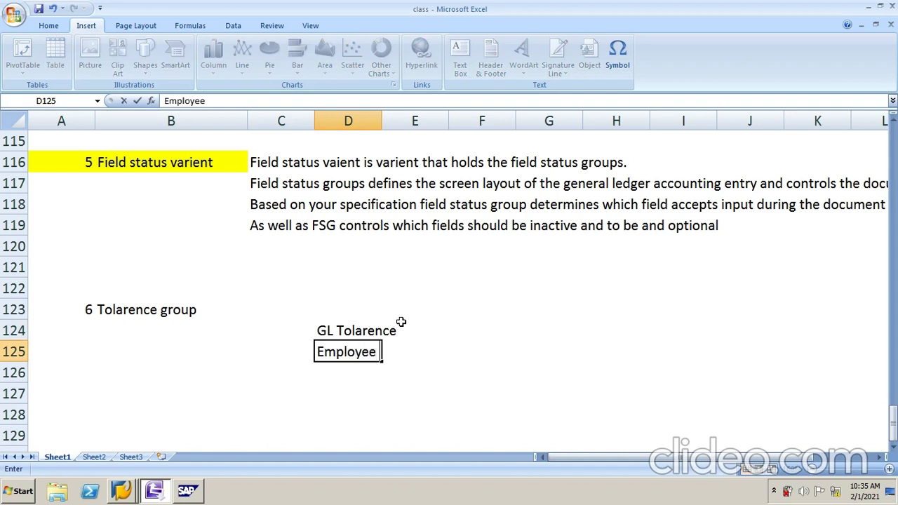
text(Tolarences)
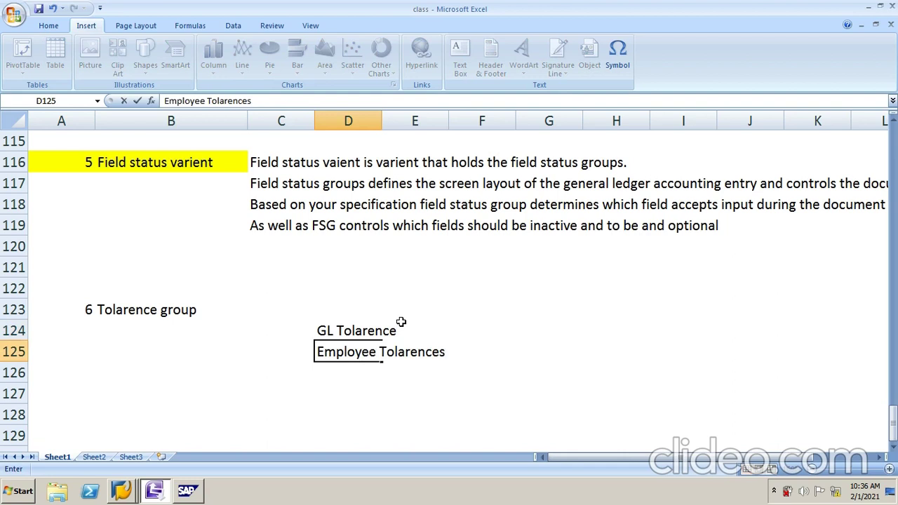
key(Return)
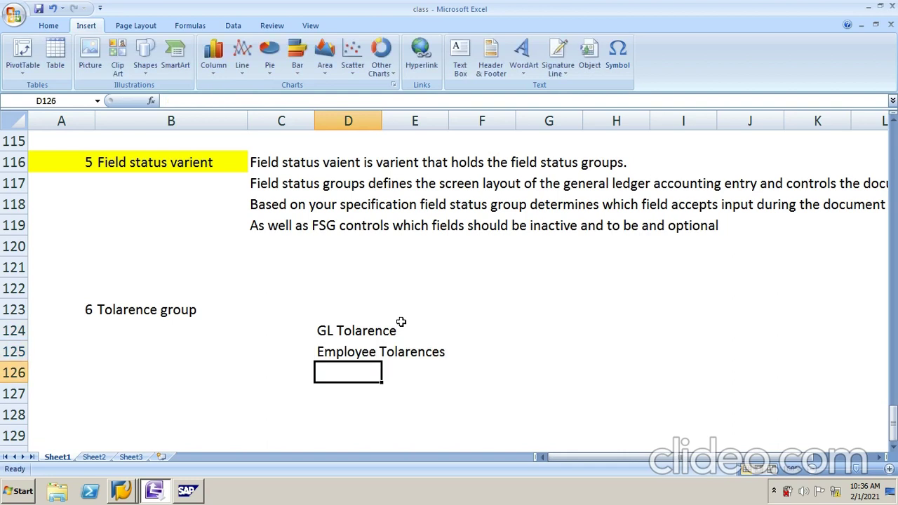
Copy the "GL Tolarence" label from D124 to D128 as the heading for an example
key(Up)
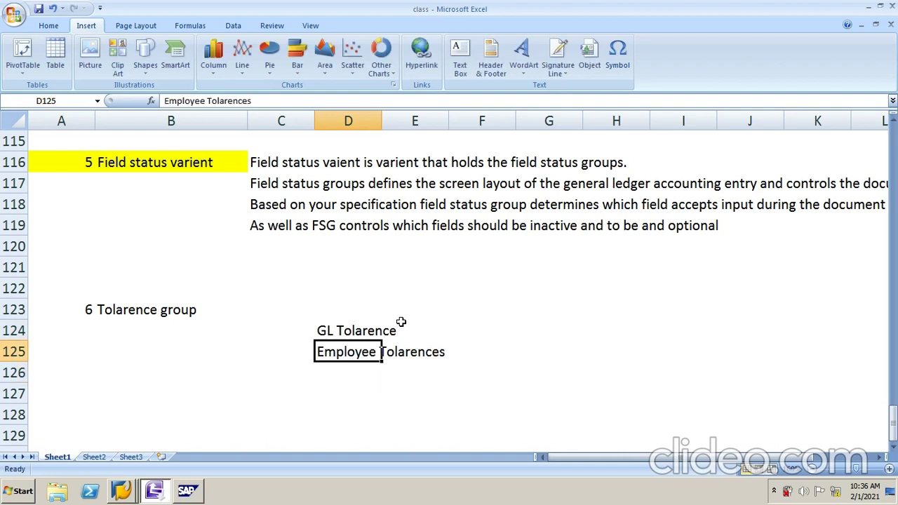
key(Up)
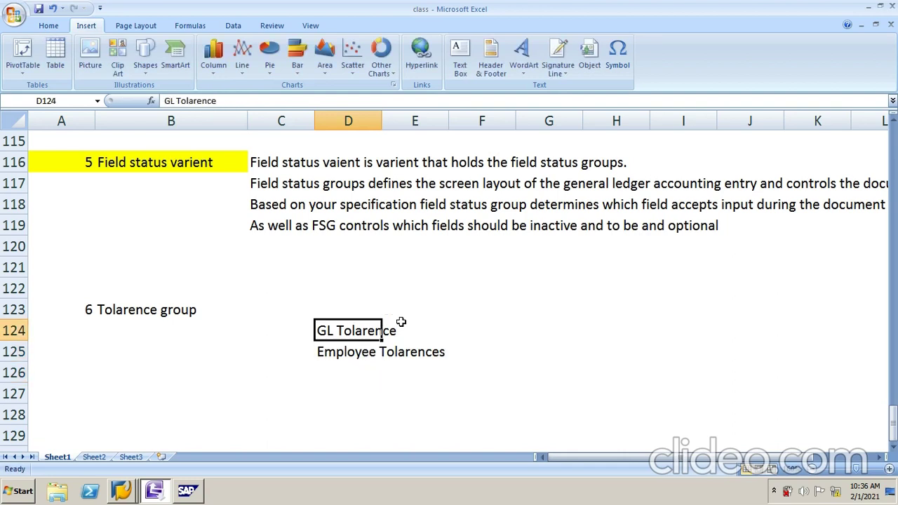
key(Down)
key(Up)
key(ctrl+c)
key(Down)
key(Down)
key(Down)
key(Down)
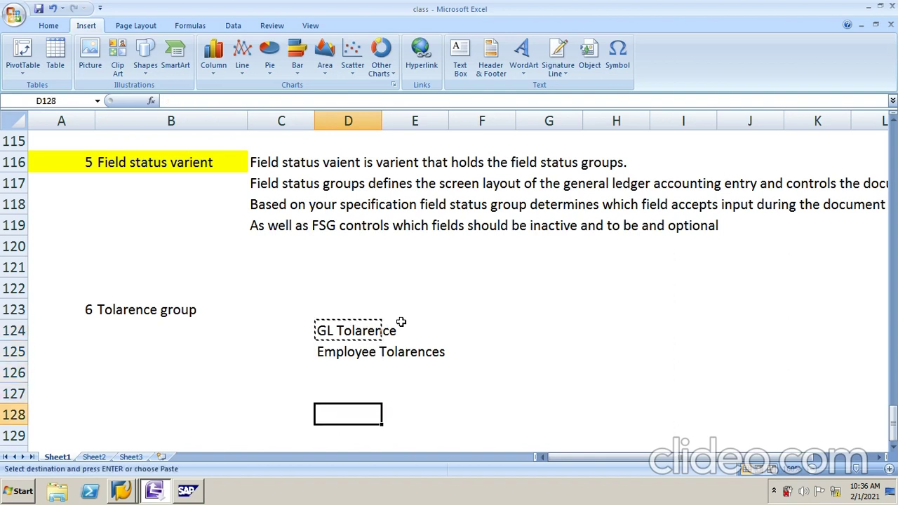
key(ctrl+v)
key(Down)
key(Down)
key(Down)
key(Down)
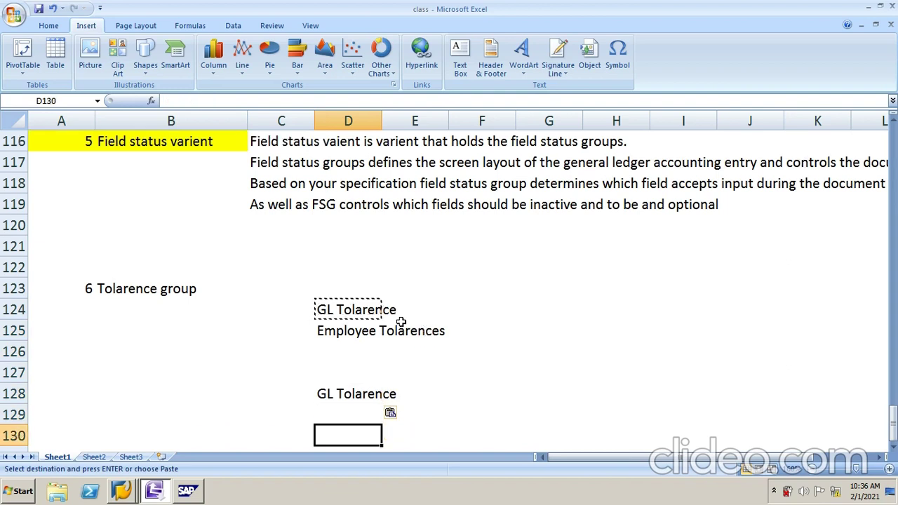
key(Up)
key(Up)
key(Up)
key(Up)
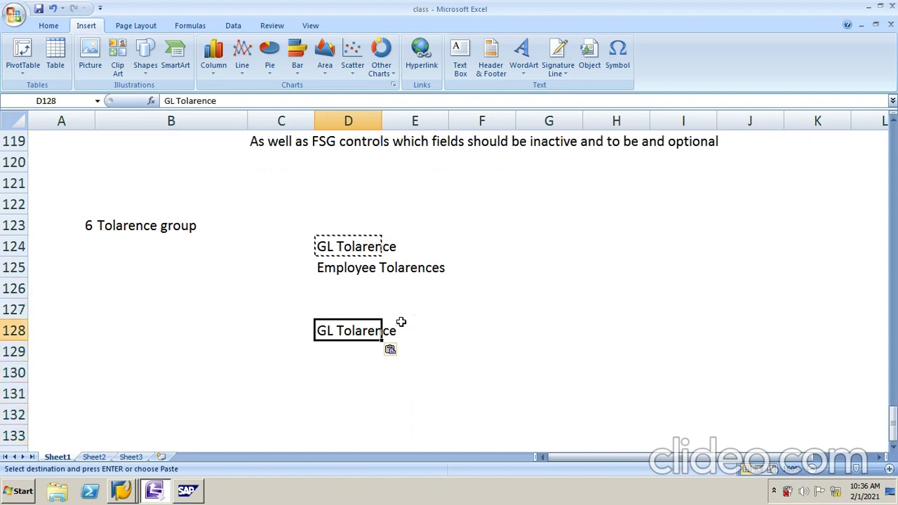
key(Right)
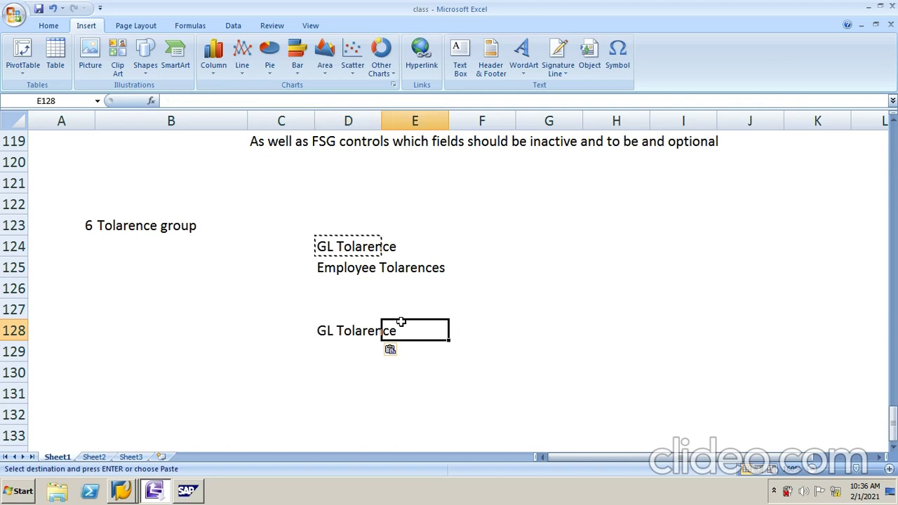
key(Left)
key(Up)
key(Up)
key(Up)
key(Up)
key(Down)
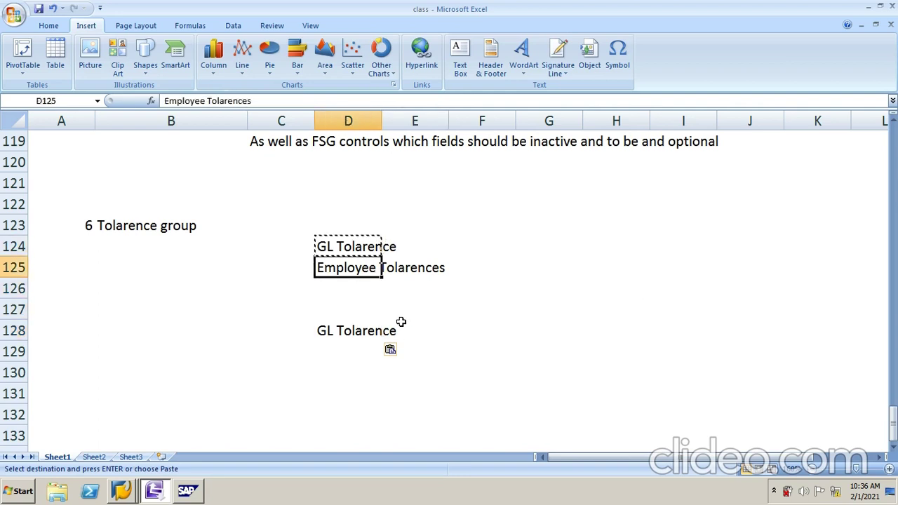
key(Down)
key(Down)
key(Down)
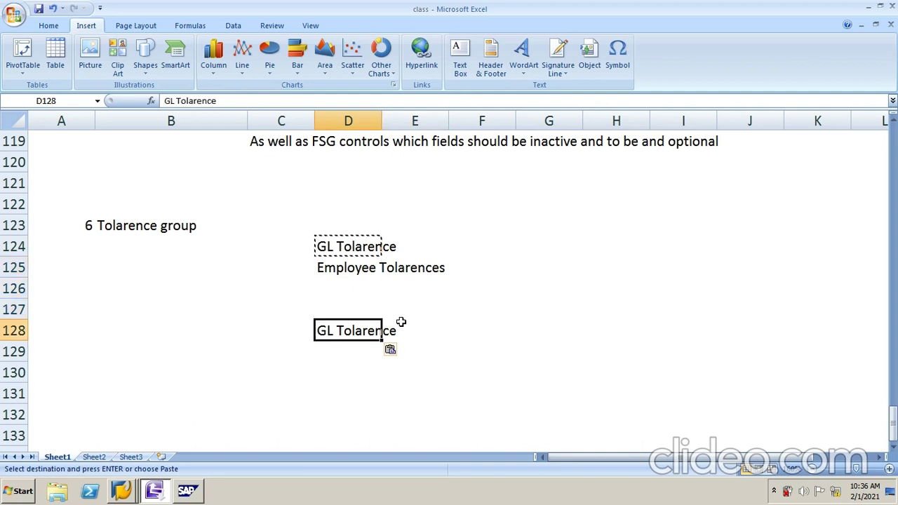
Add an example line with "rent GL" in D130 and the amount 100000 in F130
key(Down)
key(Down)
key(Down)
key(Up)
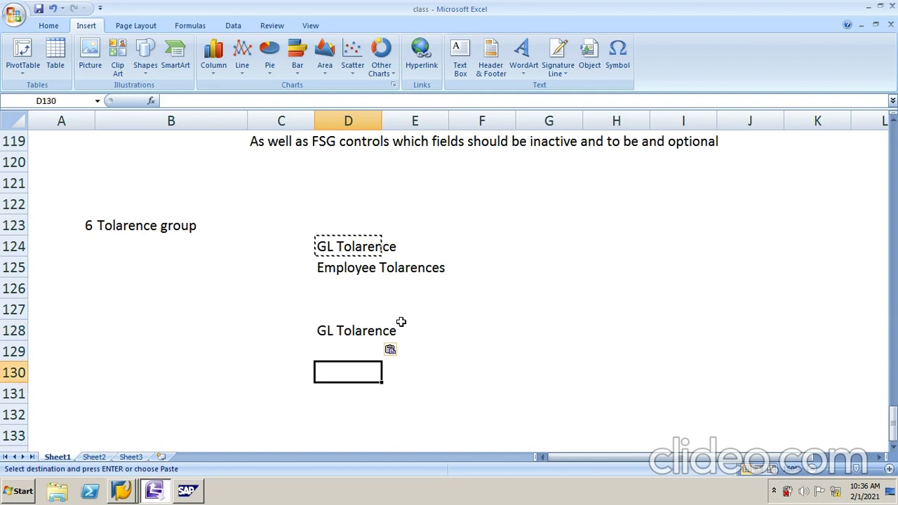
text(rent )
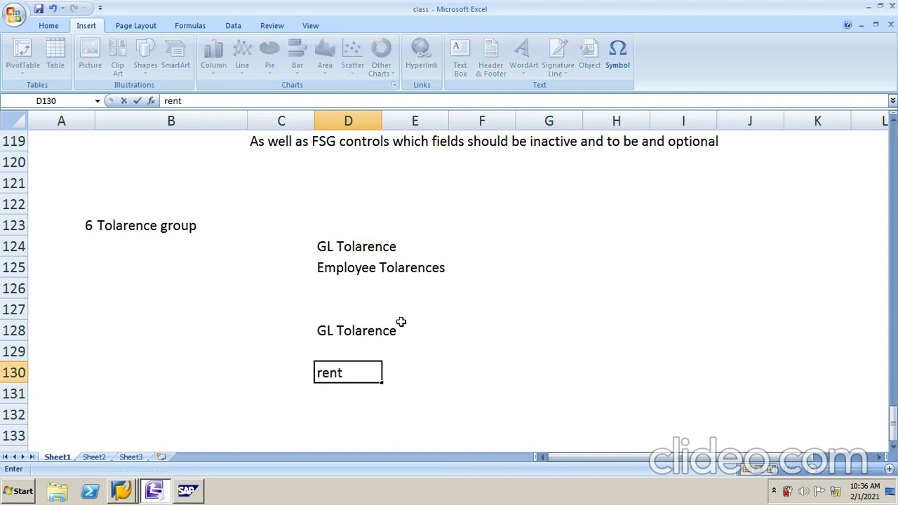
text(GL)
key(Right)
key(Right)
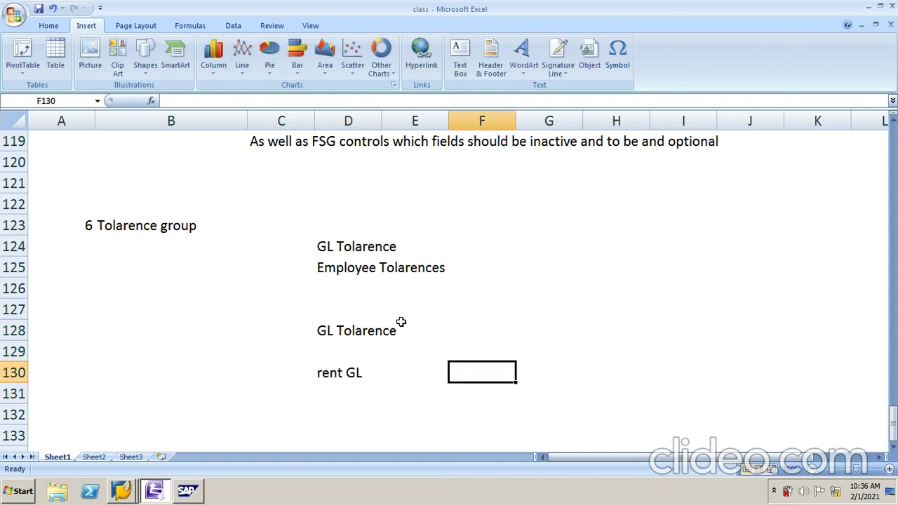
text(1000)
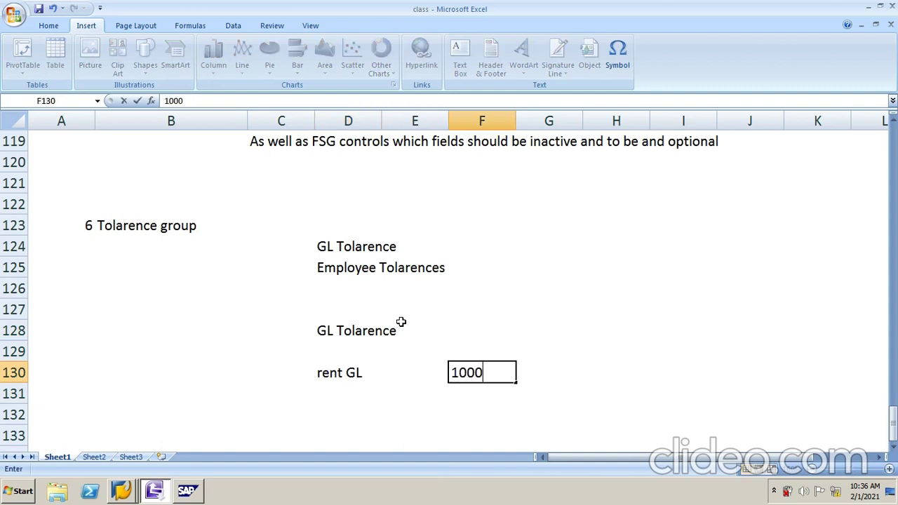
text(00)
key(Return)
Add a second example line with "Rent" in D131 and the amount 98000 in F131
key(Up)
key(Down)
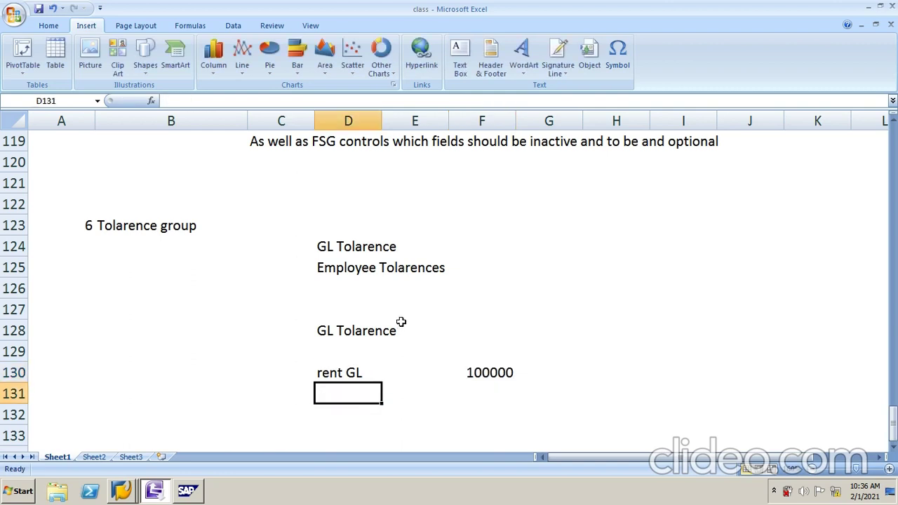
text(Rent)
key(BackSpace)
key(Right)
key(Right)
text(98000)
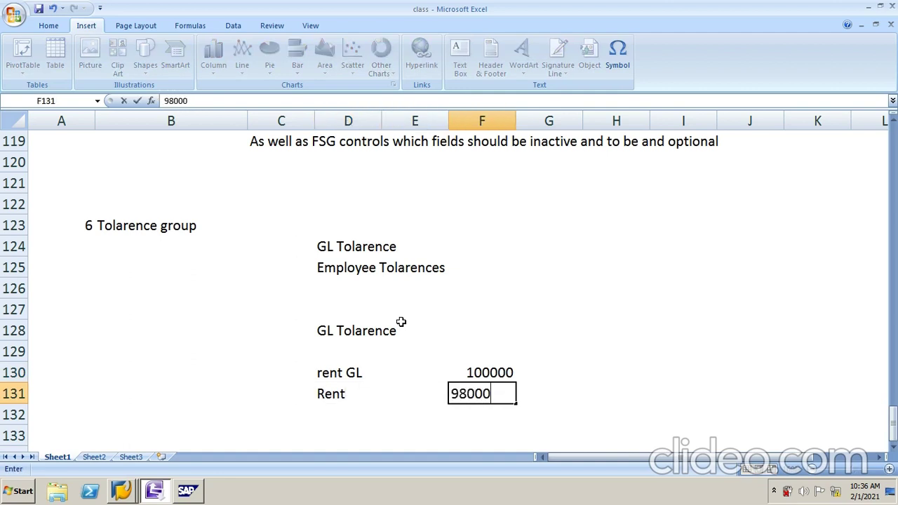
key(Return)
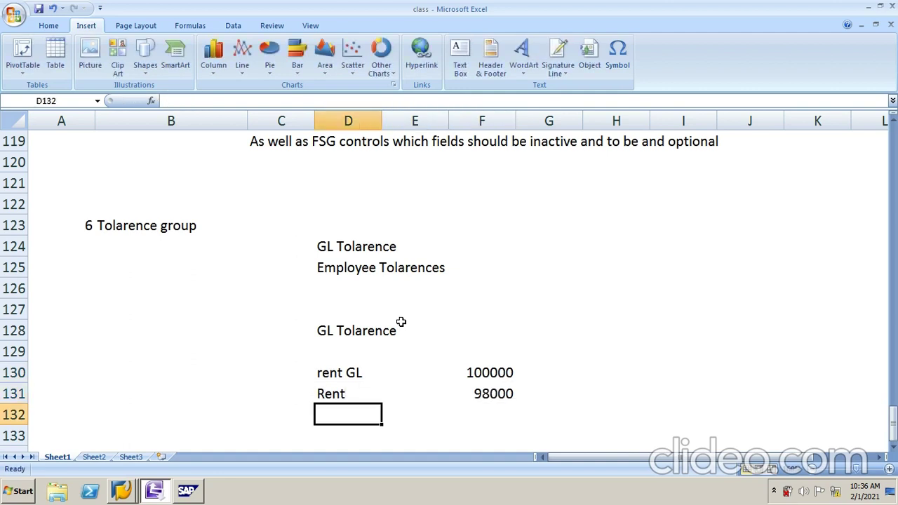
Calculate the difference between the two rent amounts in F133 with the formula =F130-F131
key(Down)
key(Right)
key(Right)
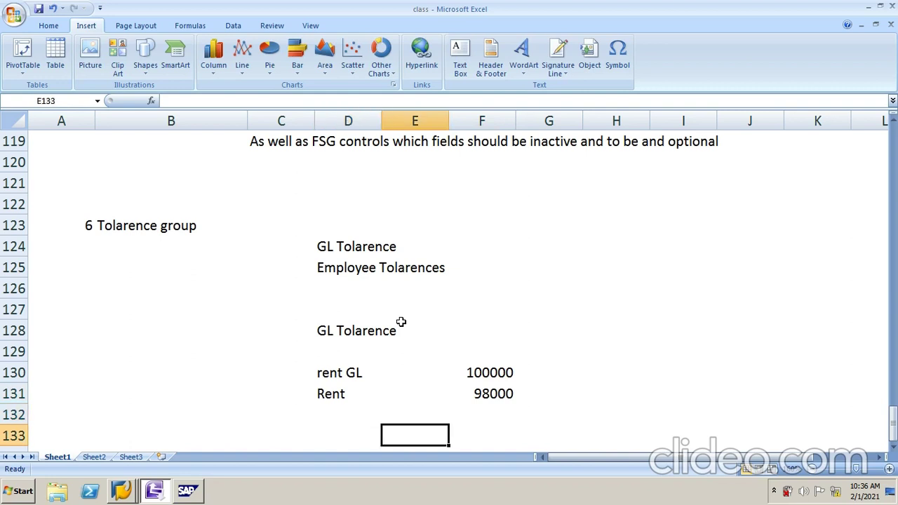
text(=)
key(Up)
key(Up)
key(Up)
text(-)
key(Up)
key(Up)
key(Return)
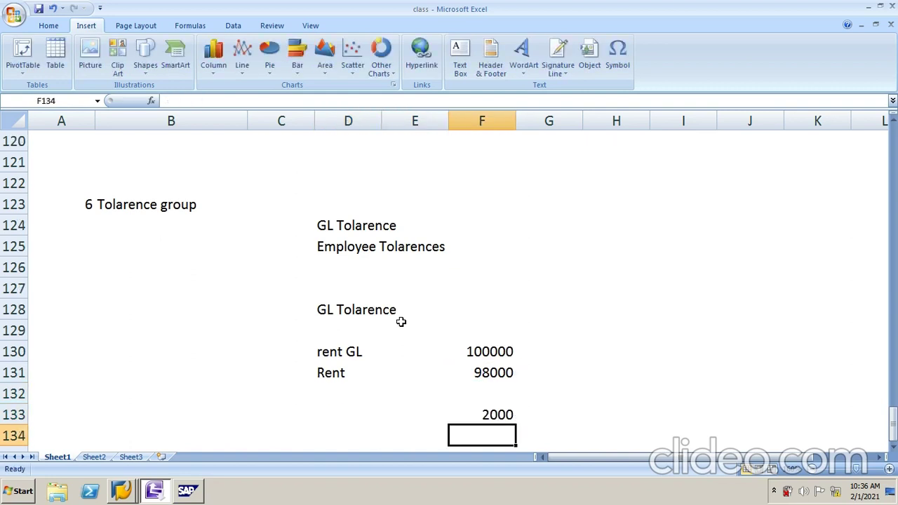
Review the Tolarence group heading, both rent amounts in F130 and F131, and the difference in F133
key(Up)
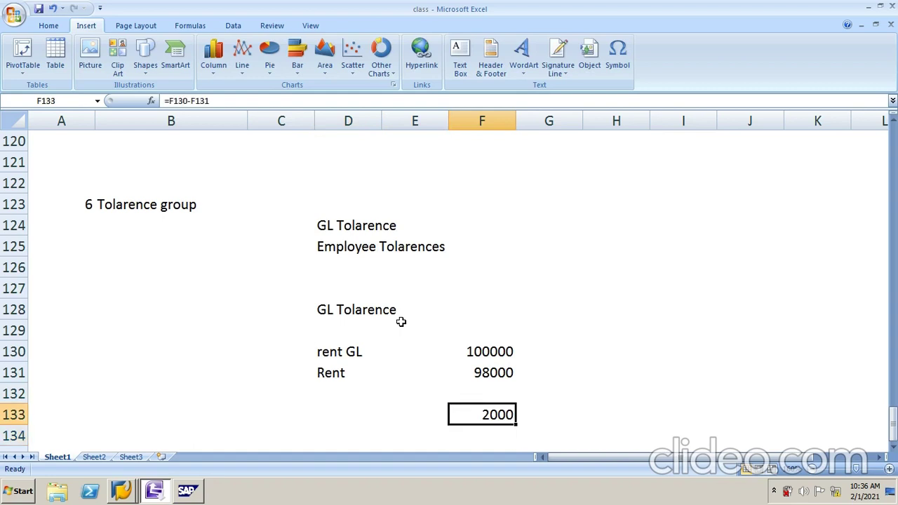
key(Up)
key(Up)
key(Down)
key(Down)
click(123, 206)
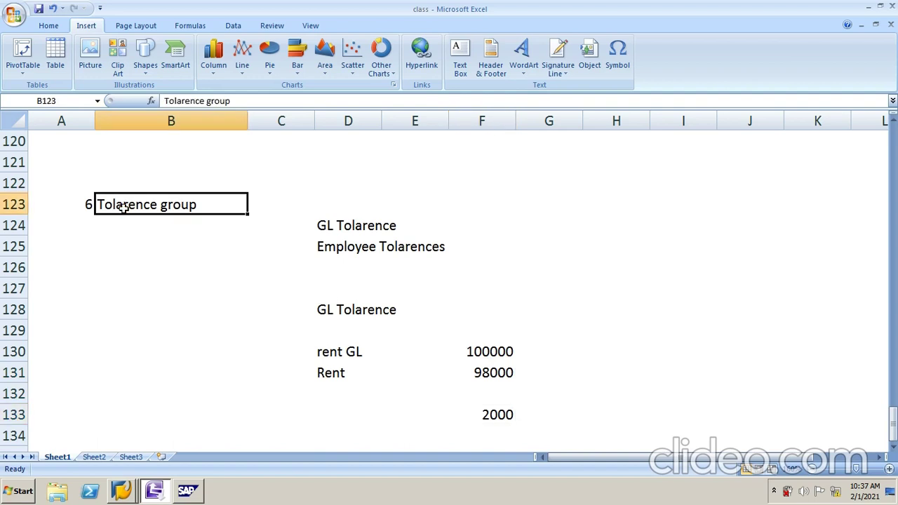
click(468, 350)
click(477, 373)
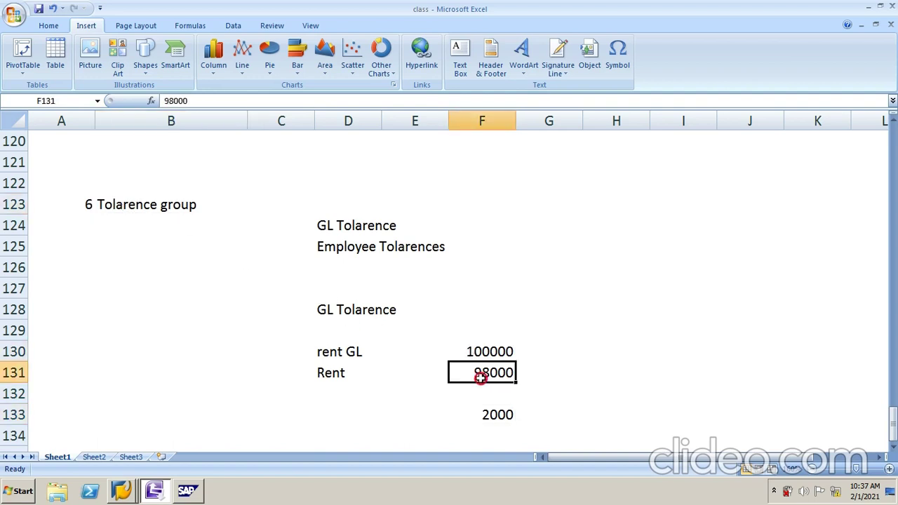
click(480, 411)
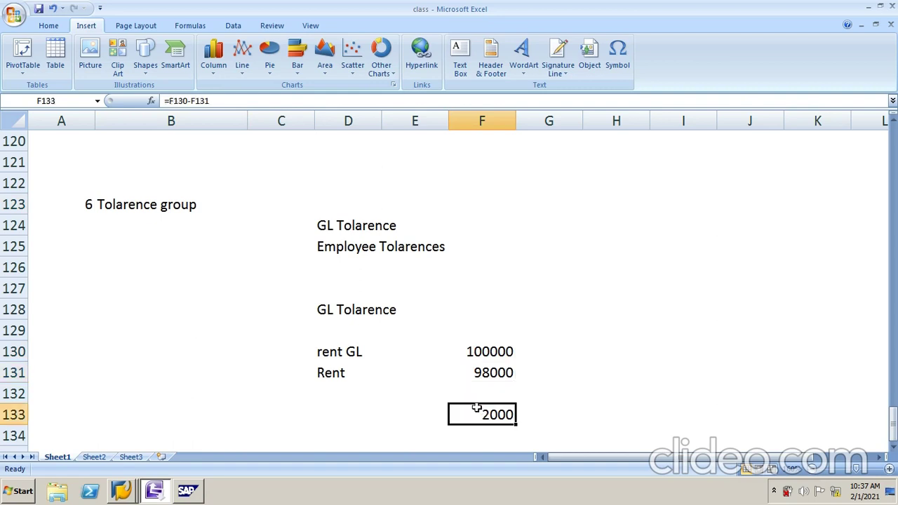
Enter 100 in F128 as the GL Tolarence amount
click(382, 338)
scroll(381, 342, down, 1)
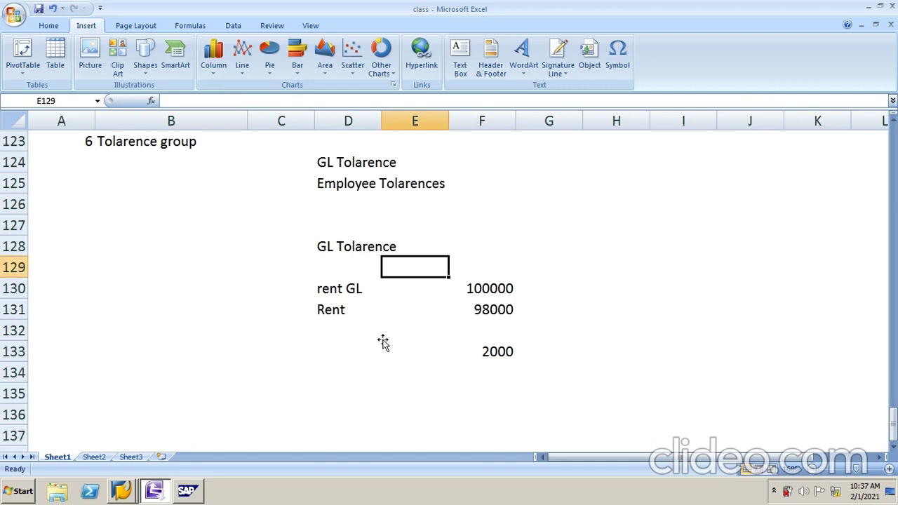
click(351, 250)
click(421, 246)
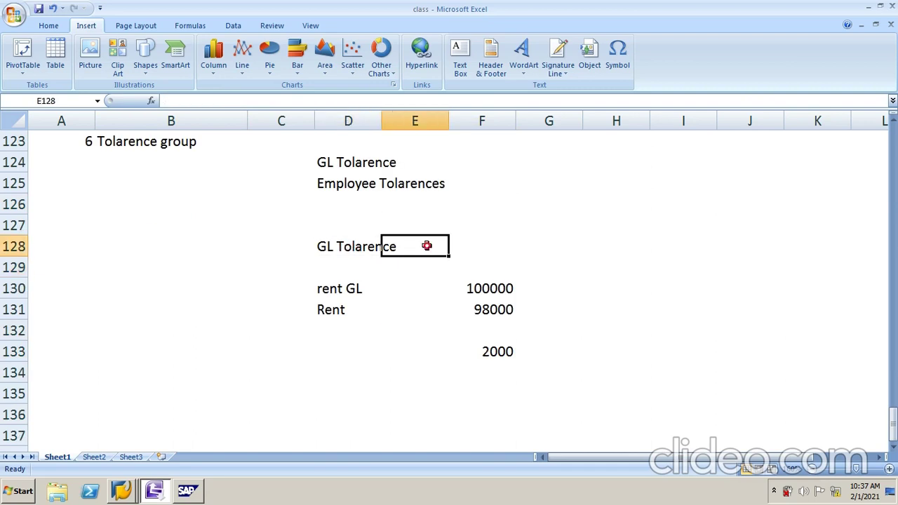
click(456, 245)
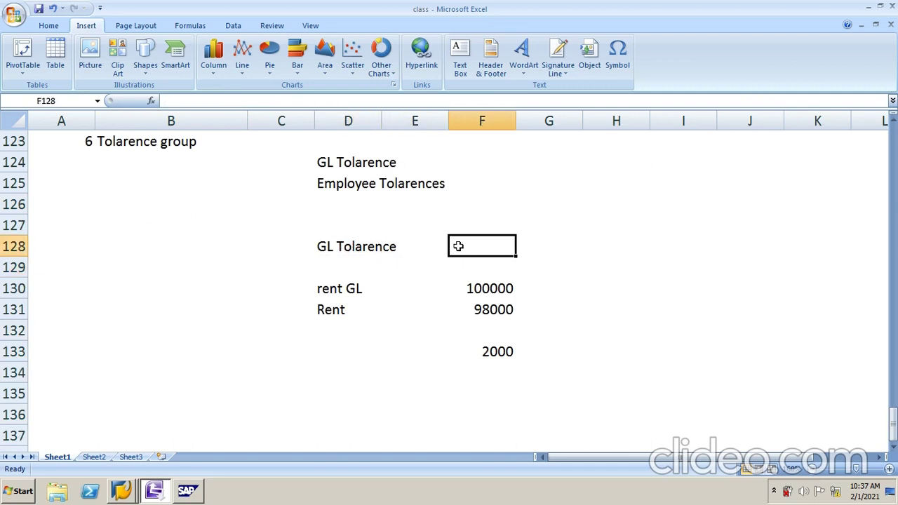
text(100)
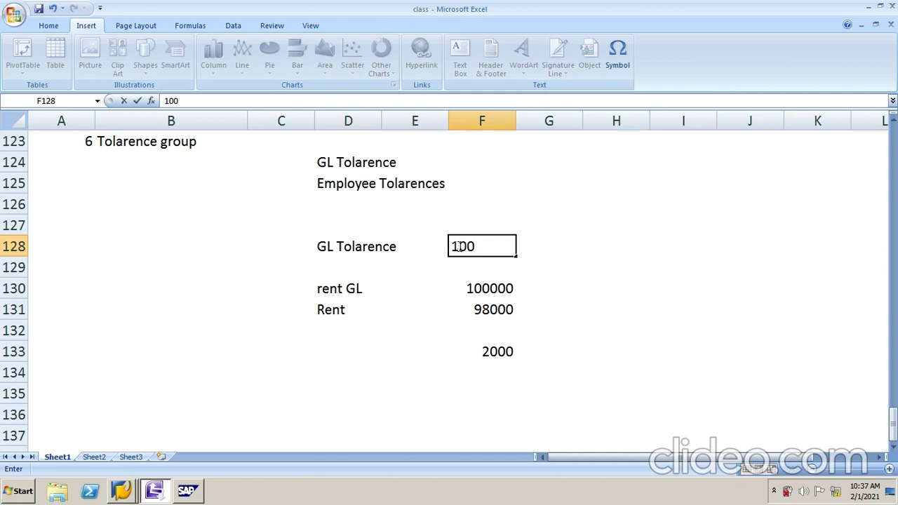
key(Return)
click(458, 247)
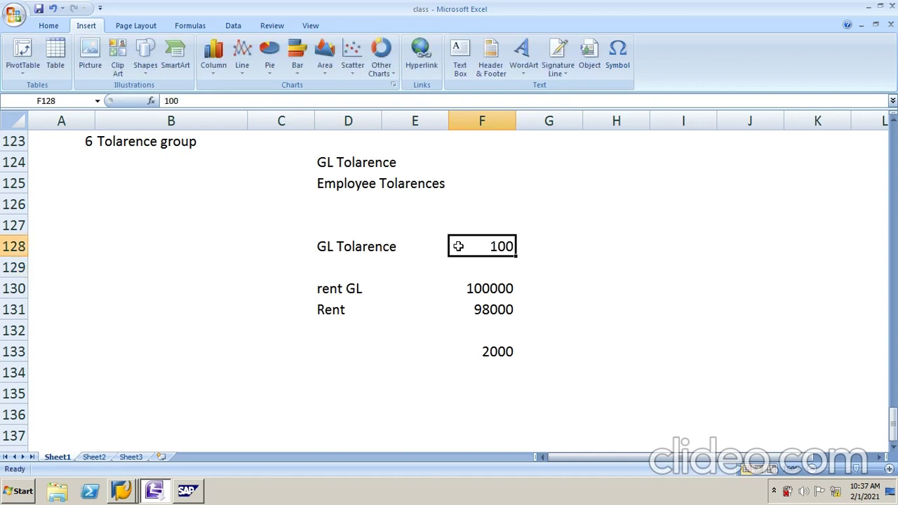
Review the GL Tolarence label and its amount across row 128
key(Right)
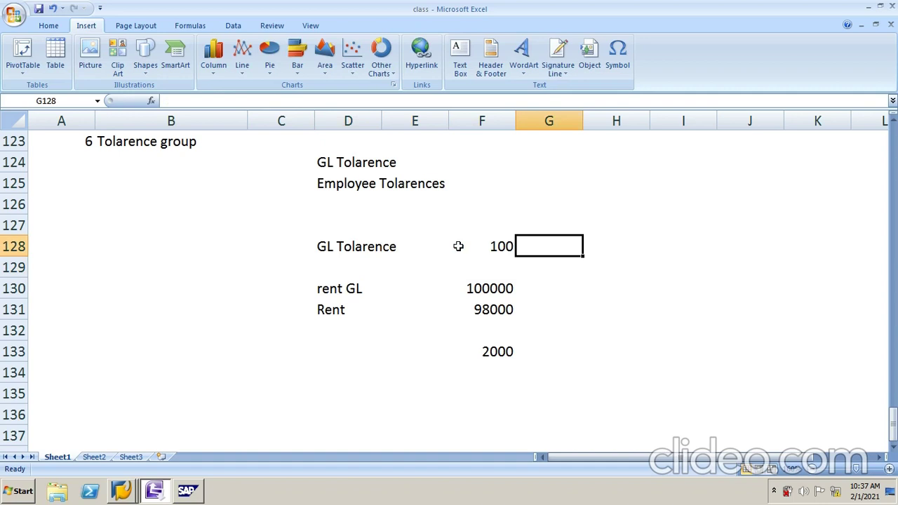
key(Right)
key(Left)
key(Left)
key(Left)
key(Left)
key(Right)
key(Right)
key(Right)
key(Left)
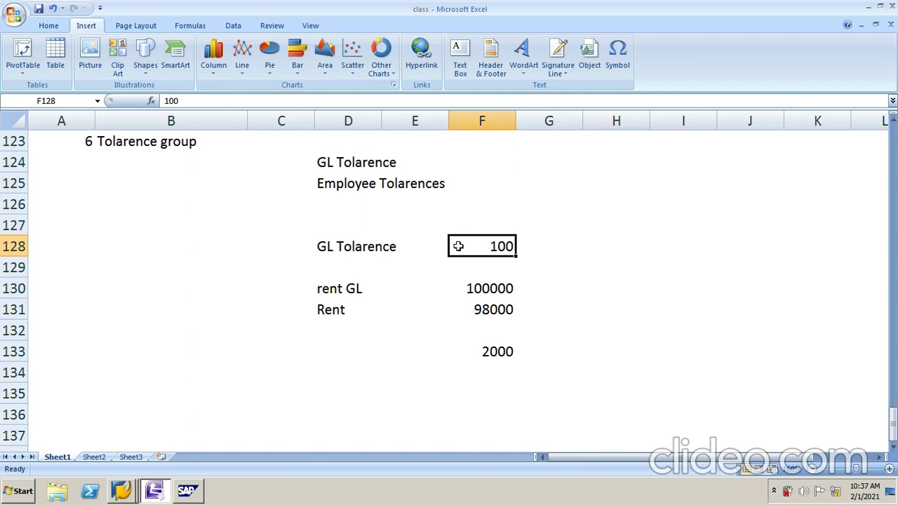
Label the rent GL line with "actual" in C130
key(Down)
key(Down)
key(Left)
key(Left)
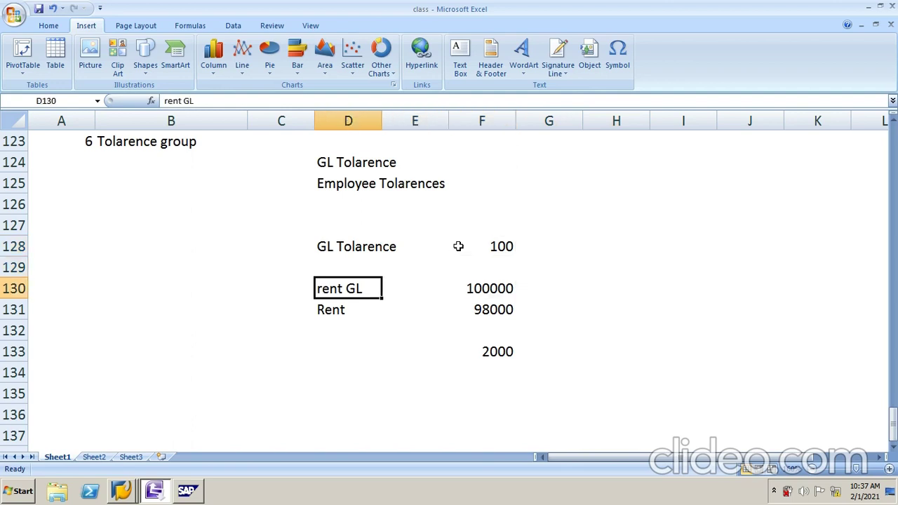
key(Left)
text(actual)
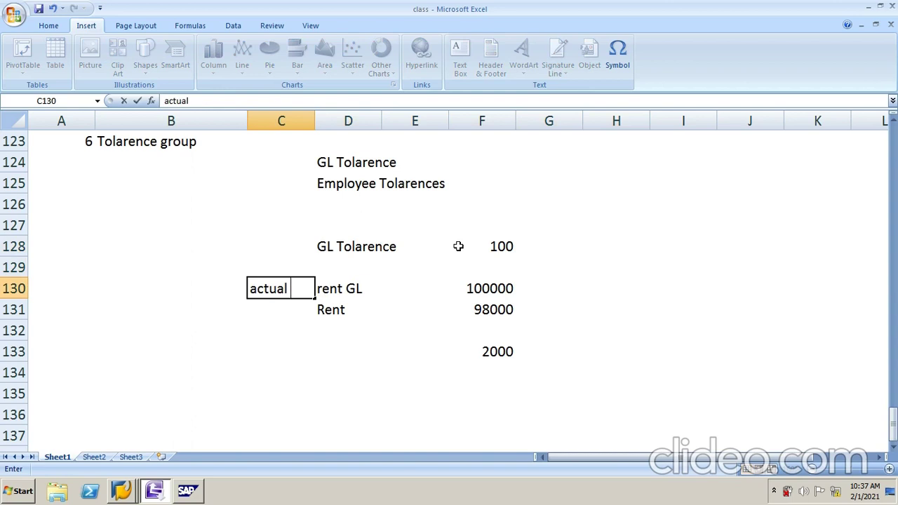
key(Return)
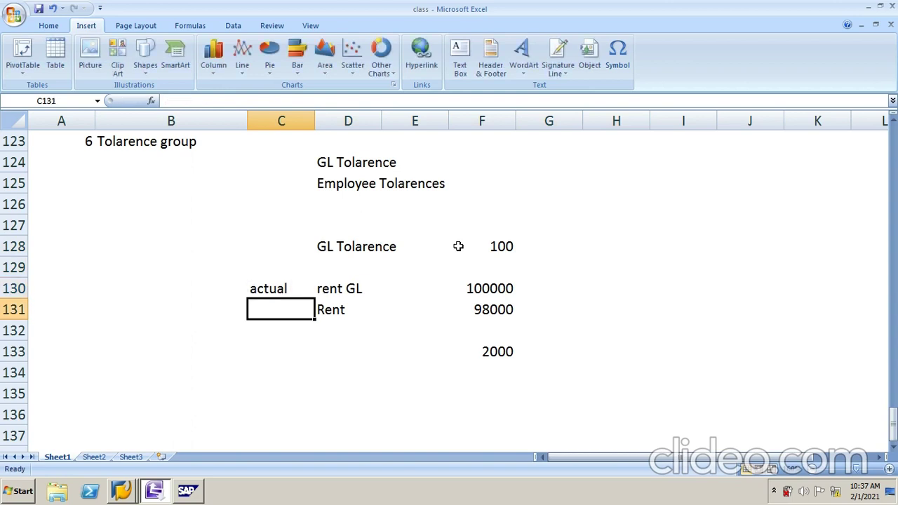
Compare the actual rent GL amount in F130 with the GL Tolarence amount in F128
key(Up)
key(Right)
key(Right)
key(Right)
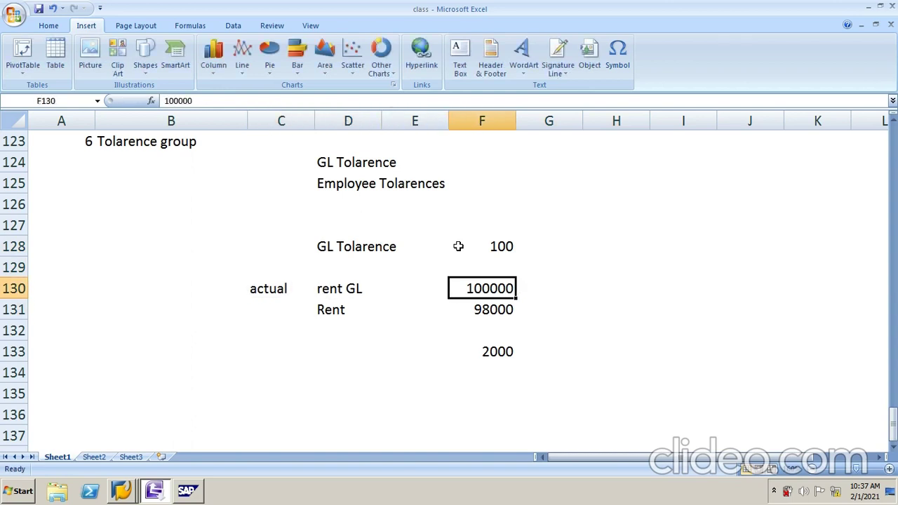
key(Left)
key(Up)
key(Up)
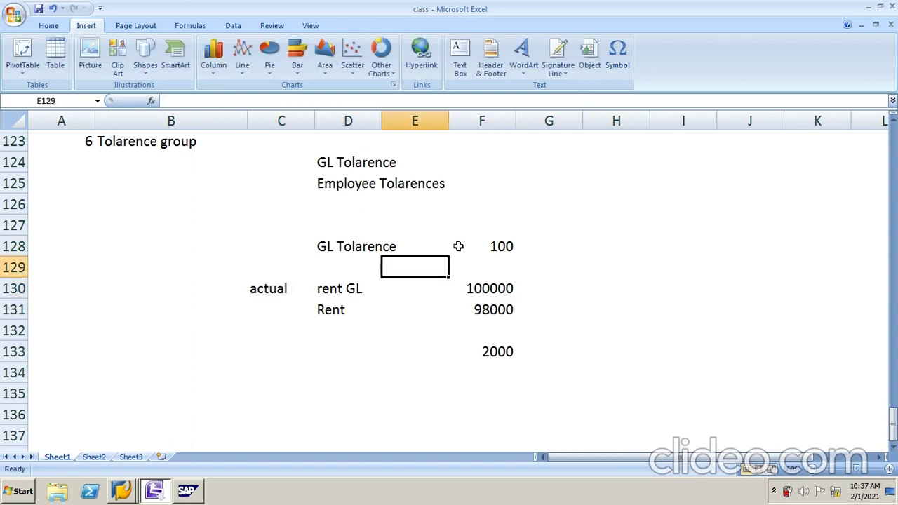
key(Left)
key(Right)
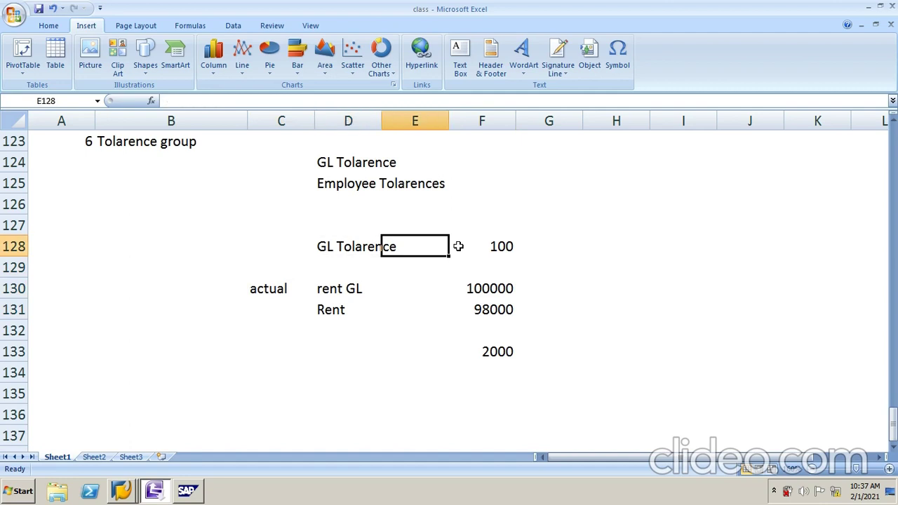
key(Right)
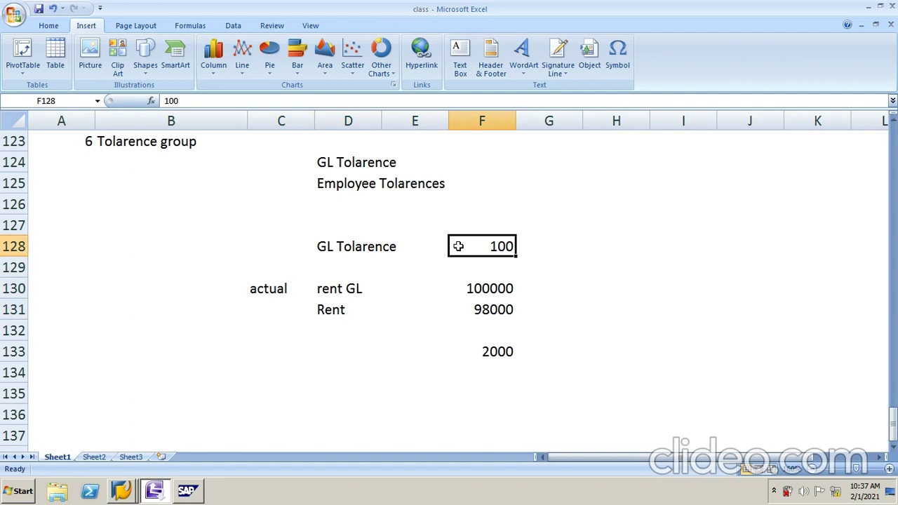
key(Down)
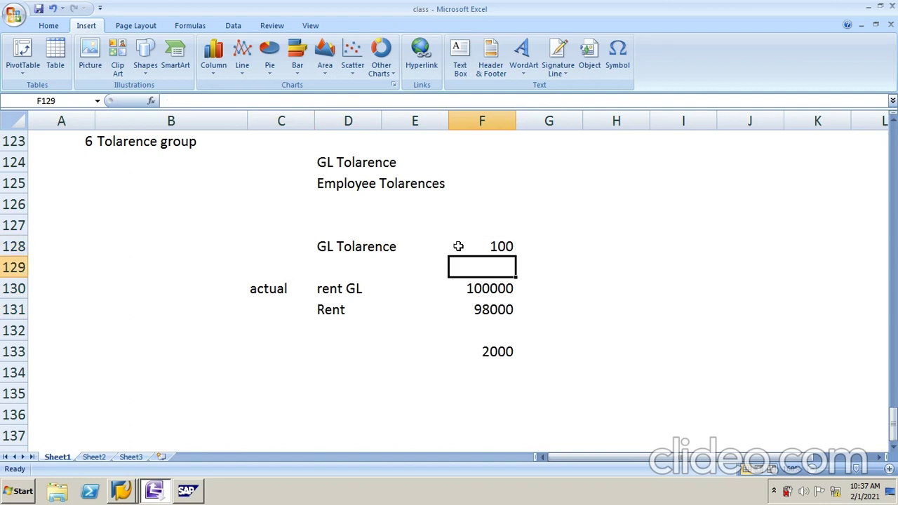
key(Up)
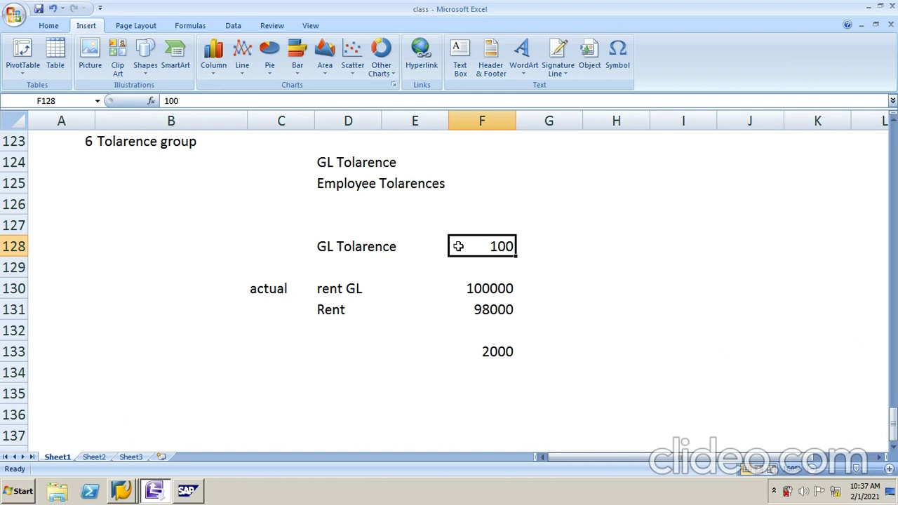
Change the Rent amount in F131 to 99000
key(Down)
key(Down)
key(Down)
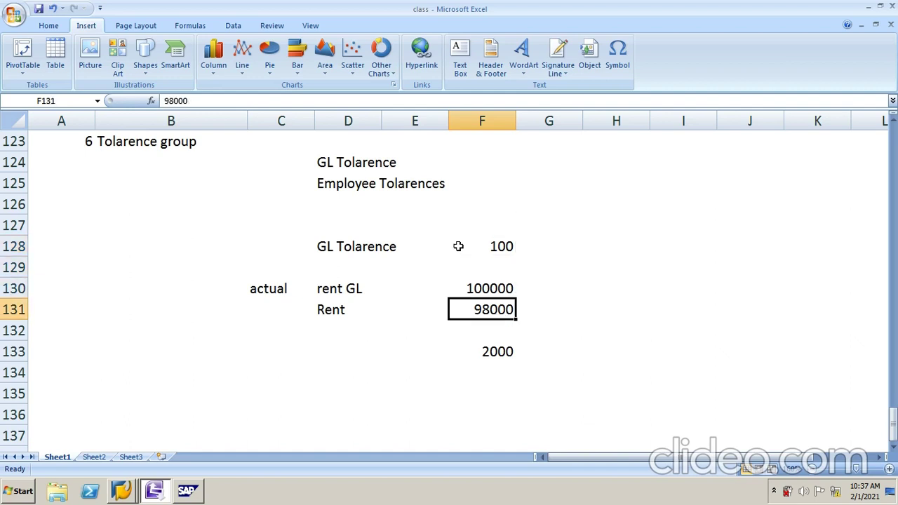
key(Left)
key(Up)
key(Right)
key(Down)
text(99000)
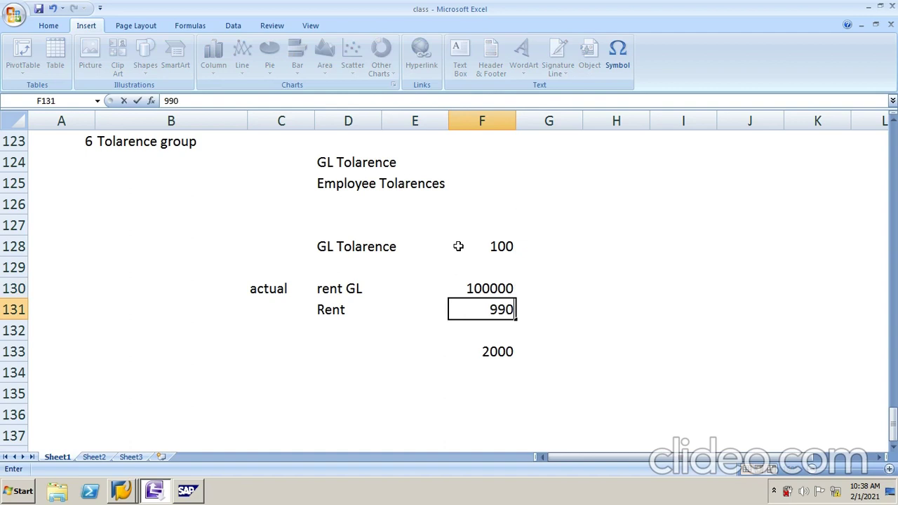
key(Return)
Check the rent difference in F133 against the GL Tolarence amount in F128
key(Down)
key(Down)
key(Up)
key(Up)
key(Up)
key(Up)
key(Up)
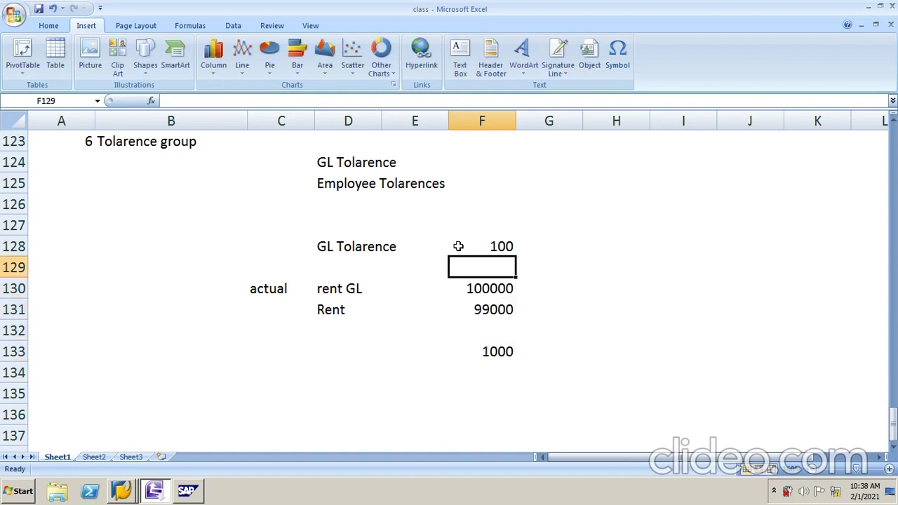
key(Up)
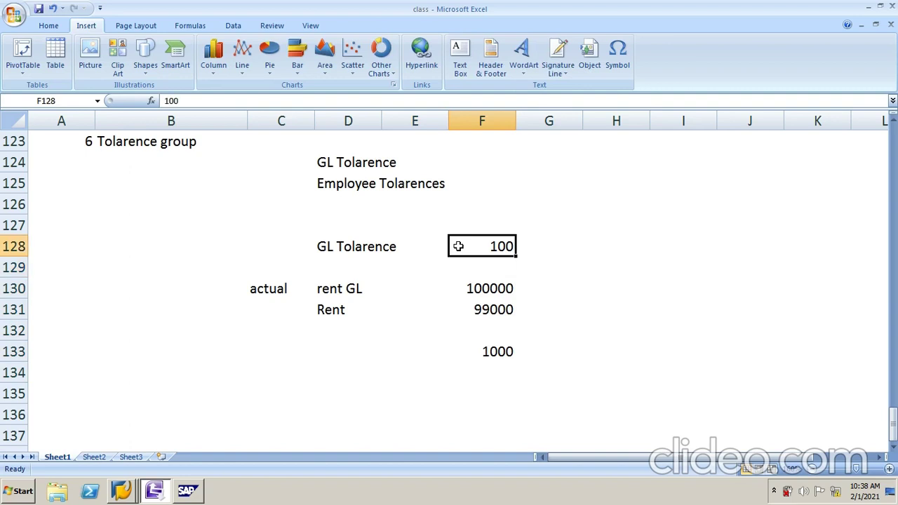
key(Down)
key(Down)
key(Down)
key(Down)
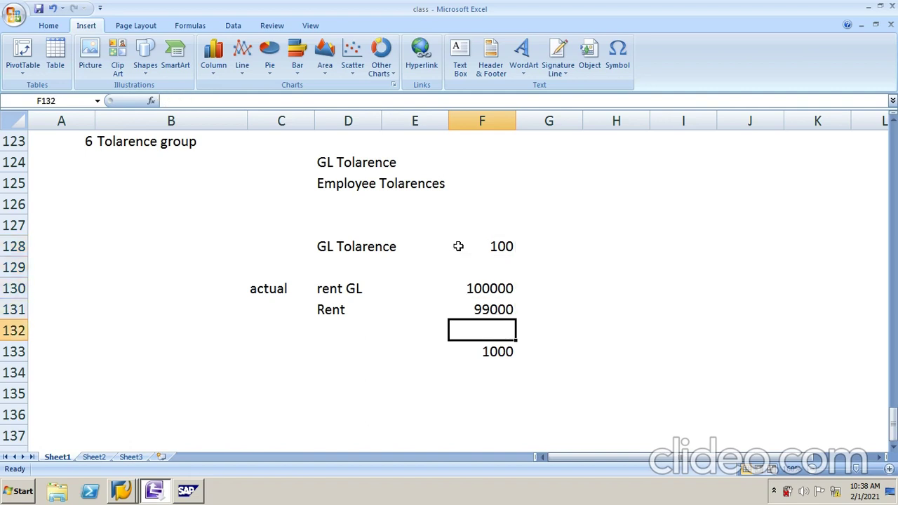
key(Down)
Set the Rent amount in F131 to 99900 and go to the difference in F133
key(Up)
key(Up)
text(9)
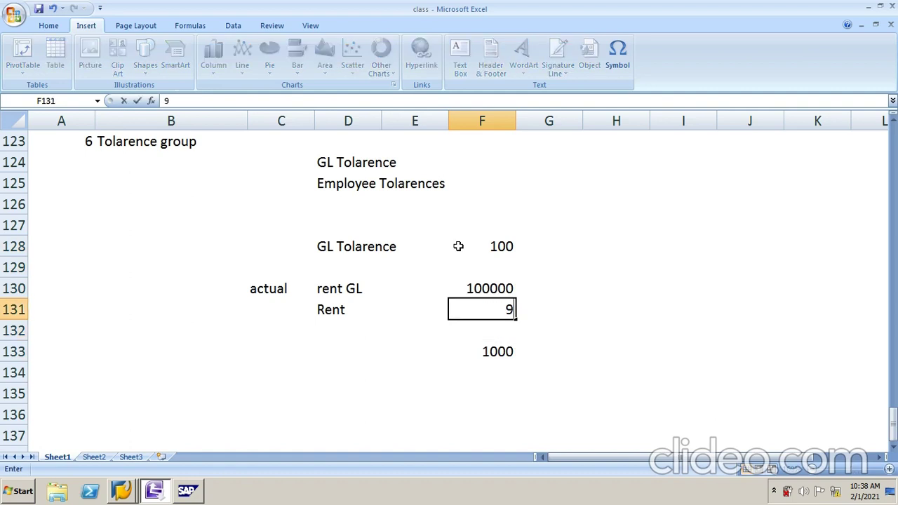
text(9900)
key(Return)
key(Down)
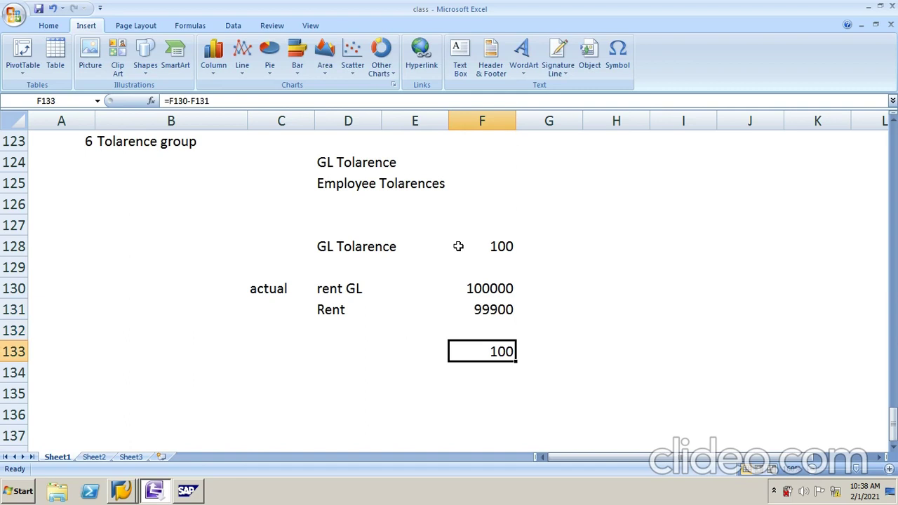
Examine the GL Tolarence example block in D128:F133, including the tolerance amount in F128
click(457, 246)
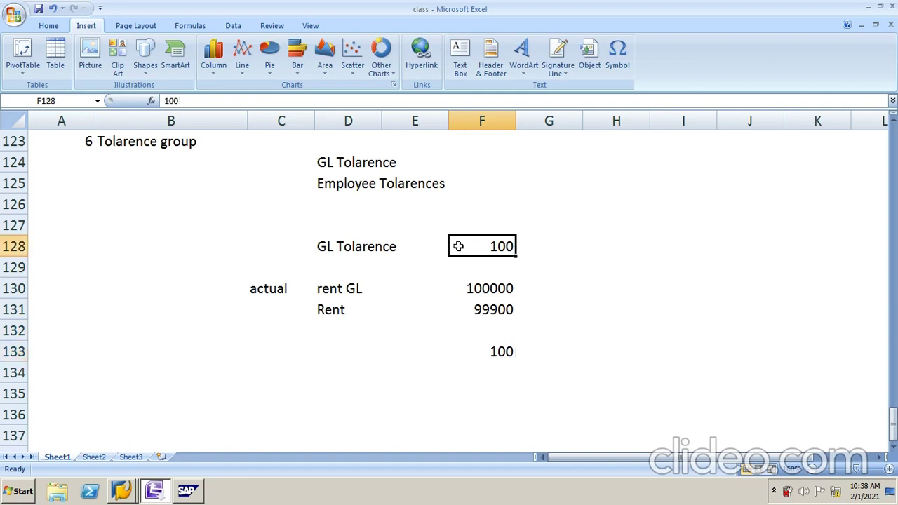
click(387, 246)
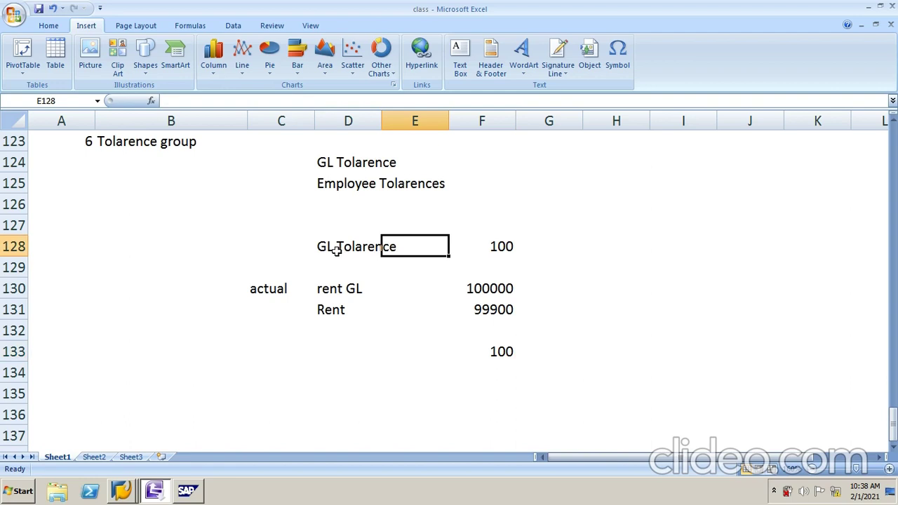
drag(331, 248, 500, 350)
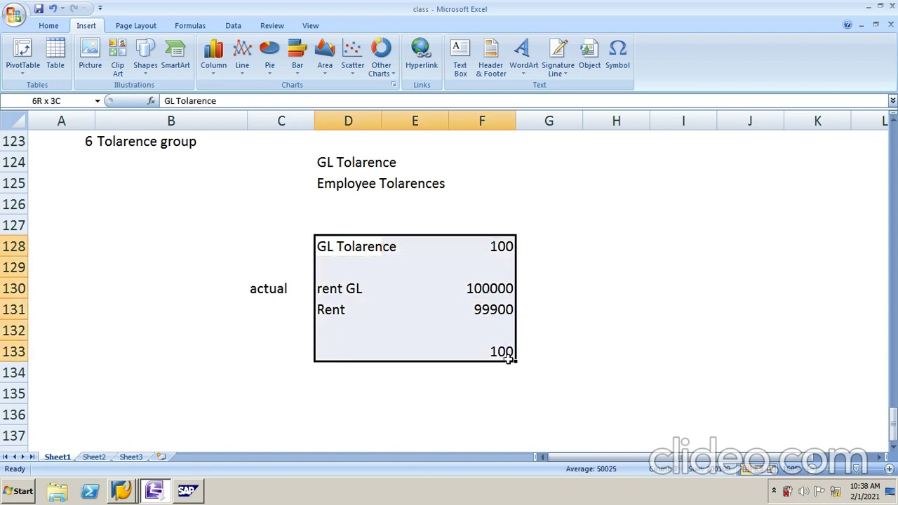
click(494, 232)
click(493, 246)
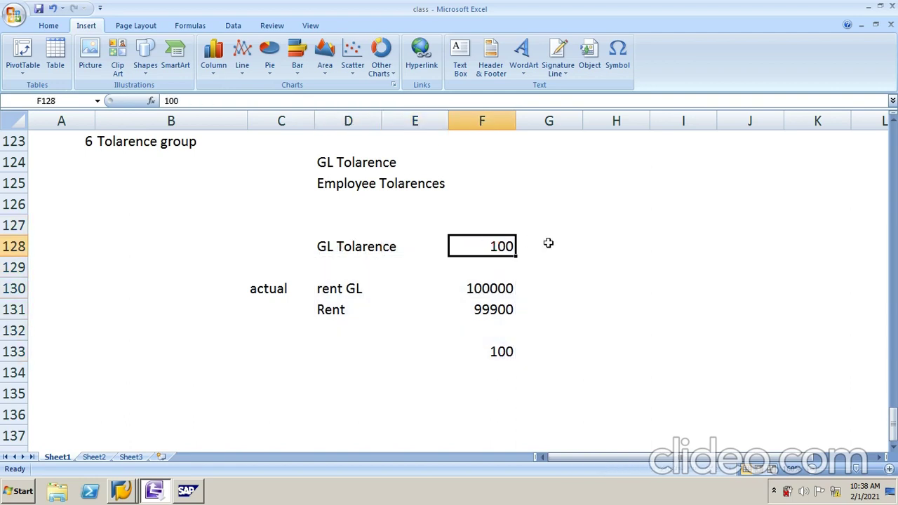
click(552, 242)
Add the headings "Amount" in F127 and "Percentages" in G127, and enter 1 in G128 as the tolerance percentage
click(500, 222)
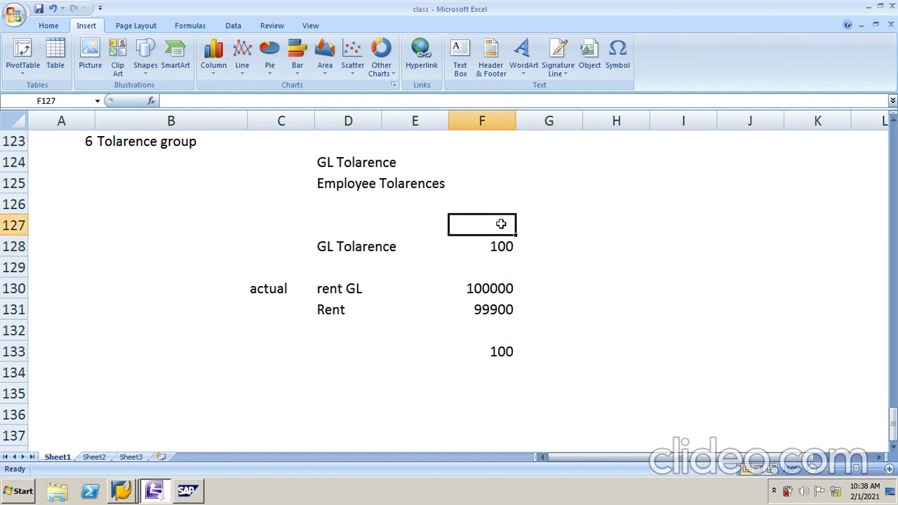
text(unt)
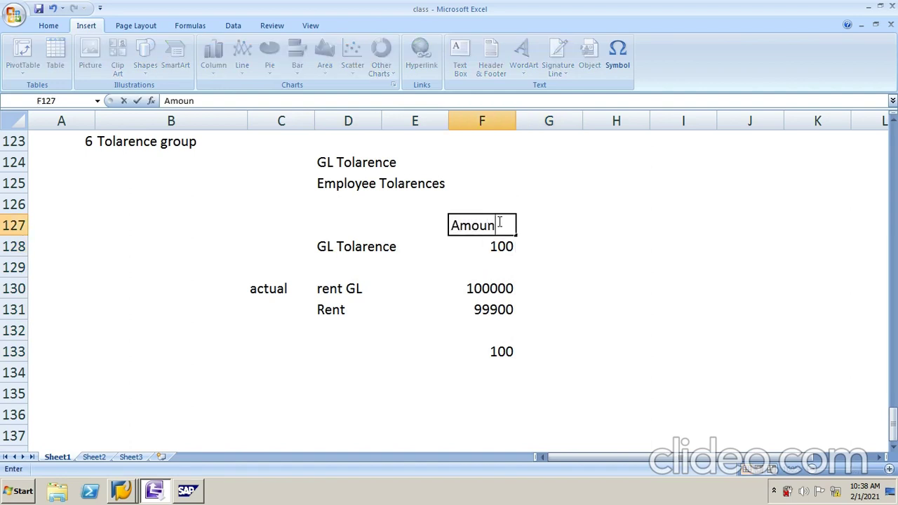
key(Tab)
text(Percentages)
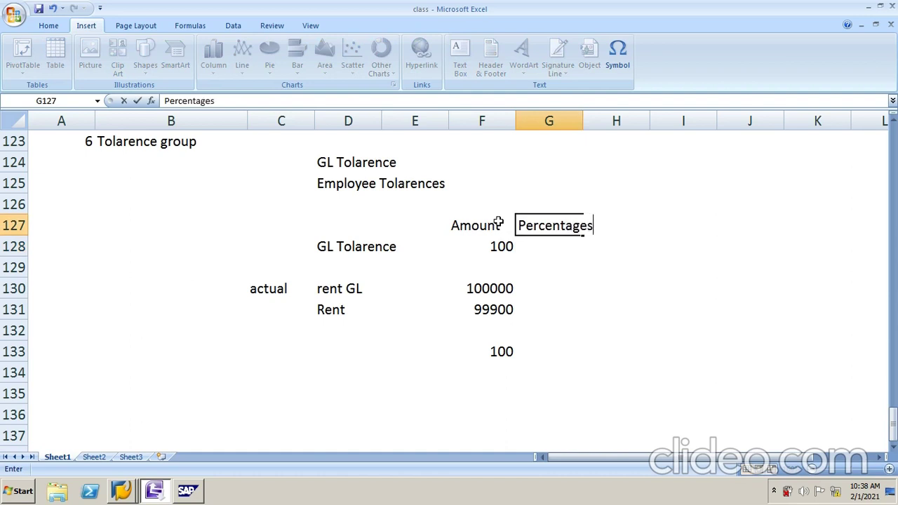
key(Return)
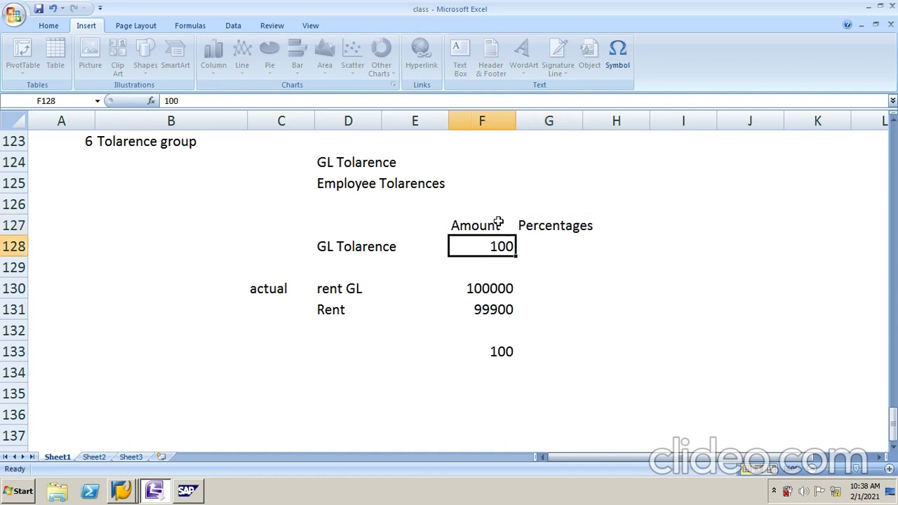
key(Tab)
text(1)
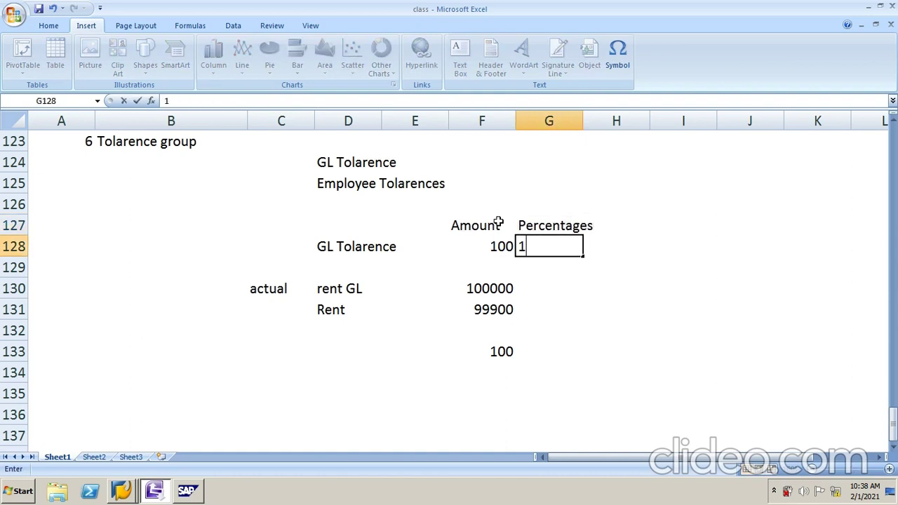
key(Tab)
key(Left)
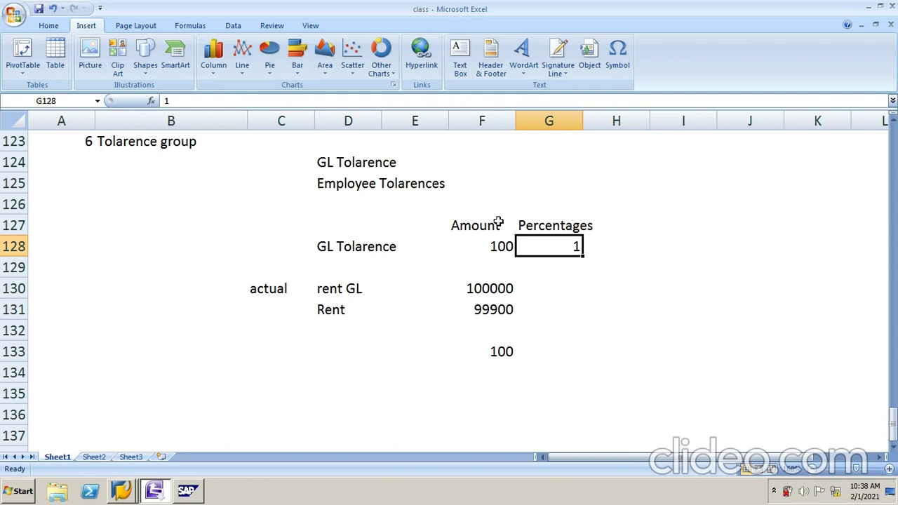
Compare the tolerance amount in F128 and percentage in G128 with the rent amounts in F130 and F131
key(Down)
key(Down)
key(Left)
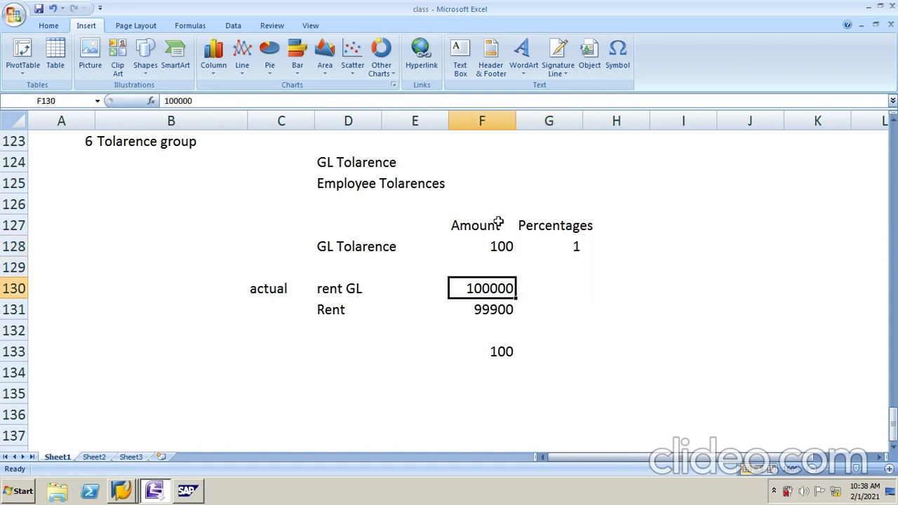
key(Right)
key(Up)
key(Up)
key(Down)
key(Down)
key(Left)
key(Down)
key(Up)
key(Up)
key(Up)
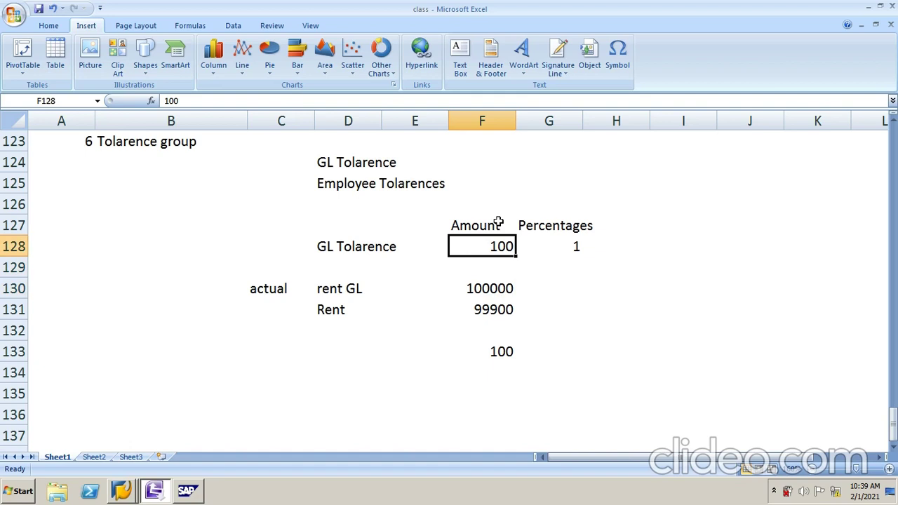
Copy the "Employee Tolarences" heading from D125 to D136, below the GL rent example
key(Up)
key(Up)
key(Up)
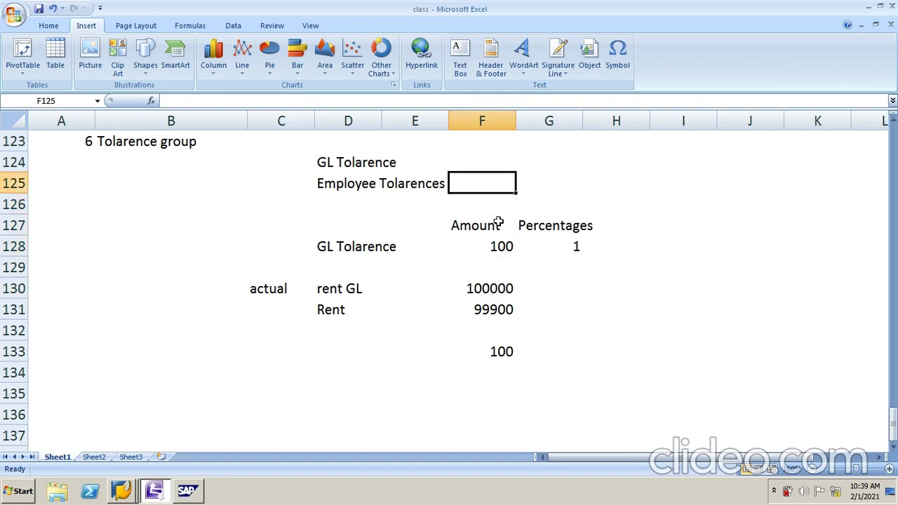
key(Left)
key(Left)
key(Up)
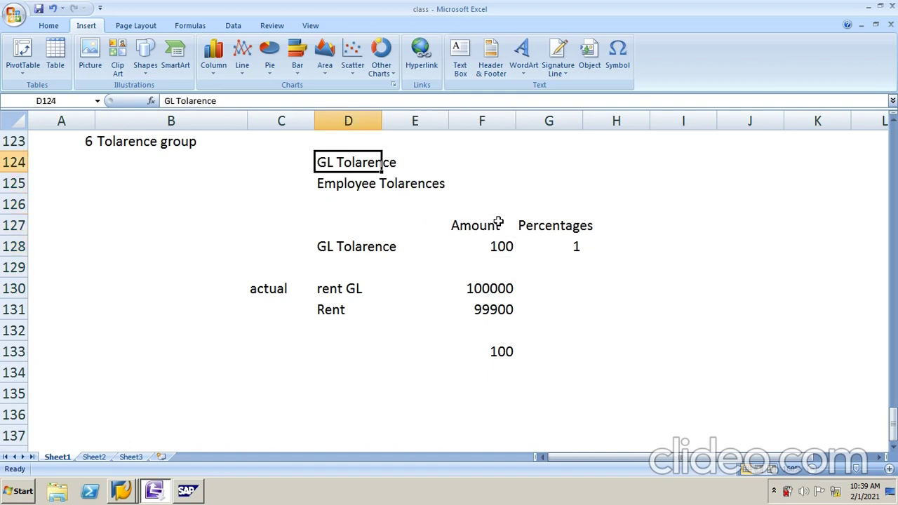
key(Down)
key(ctrl+c)
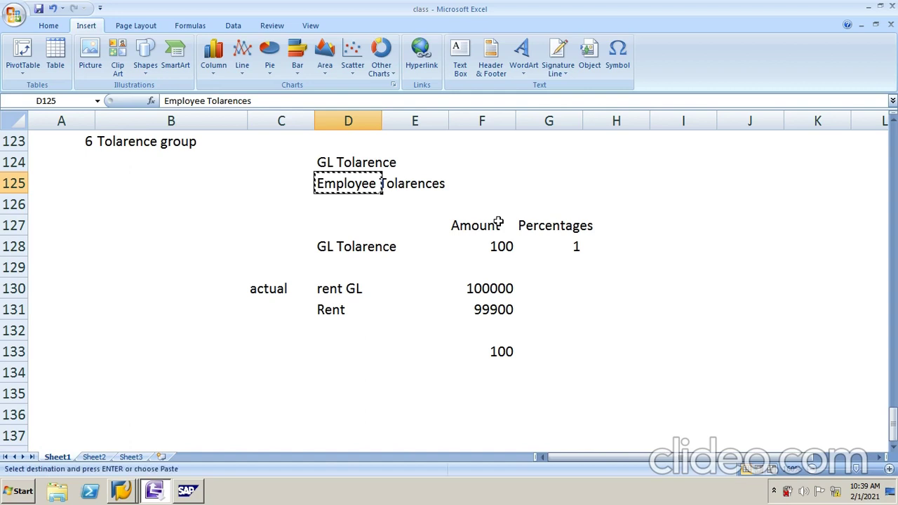
key(Down)
key(Down)
key(Down)
key(Down)
key(Down)
key(Down)
key(Down)
key(Down)
key(Down)
key(Down)
key(Down)
key(Down)
key(Down)
key(Down)
key(Down)
key(Down)
key(Down)
key(Up)
key(Up)
key(Up)
key(Up)
key(Up)
key(Up)
key(Down)
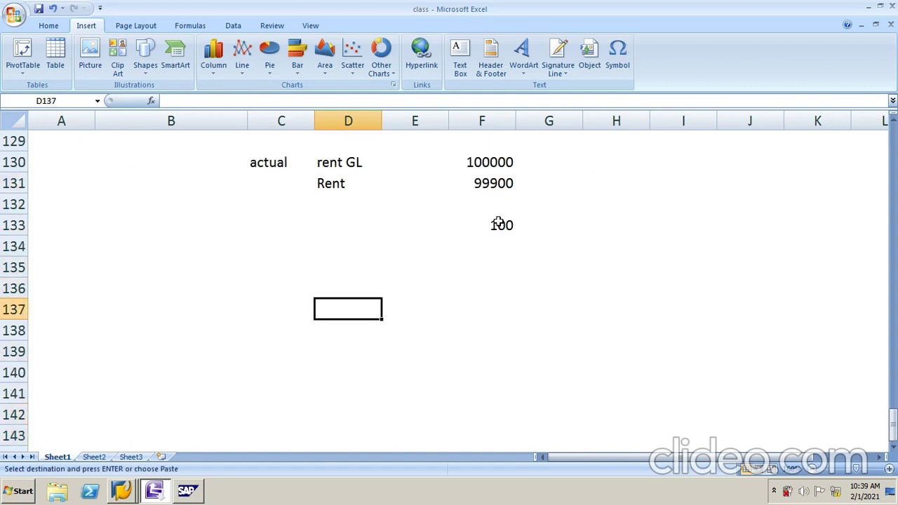
key(Up)
key(ctrl+v)
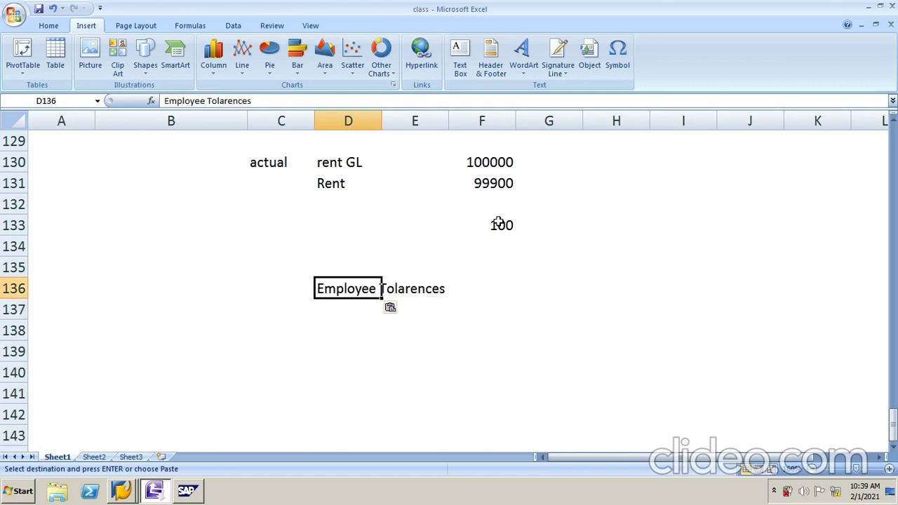
key(Escape)
Copy the actual rent GL row C130:F130 to row 138, starting at C138
key(Down)
drag(269, 161, 491, 166)
key(ctrl+c)
click(267, 330)
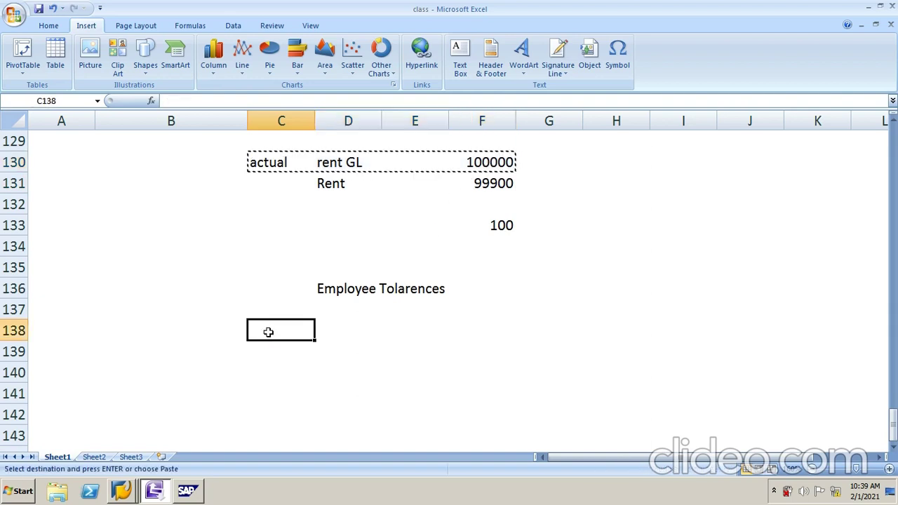
key(ctrl+v)
click(361, 363)
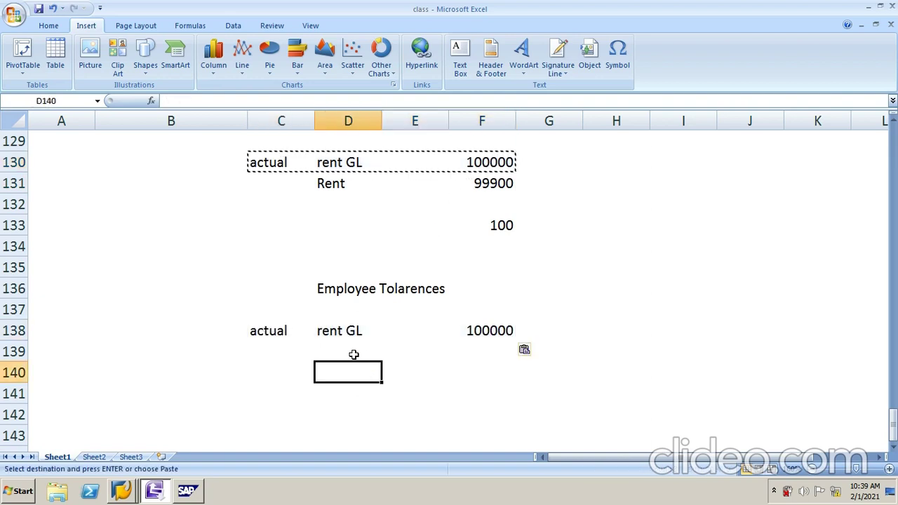
Enter the employee's name in D137 under the Employee Tolarences heading and a limit of 500000 in E137
click(421, 365)
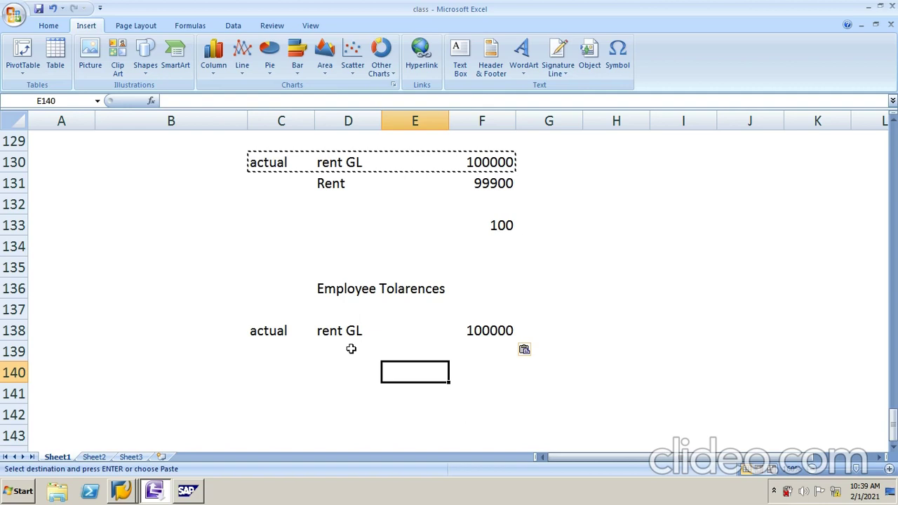
key(Up)
key(Up)
key(Up)
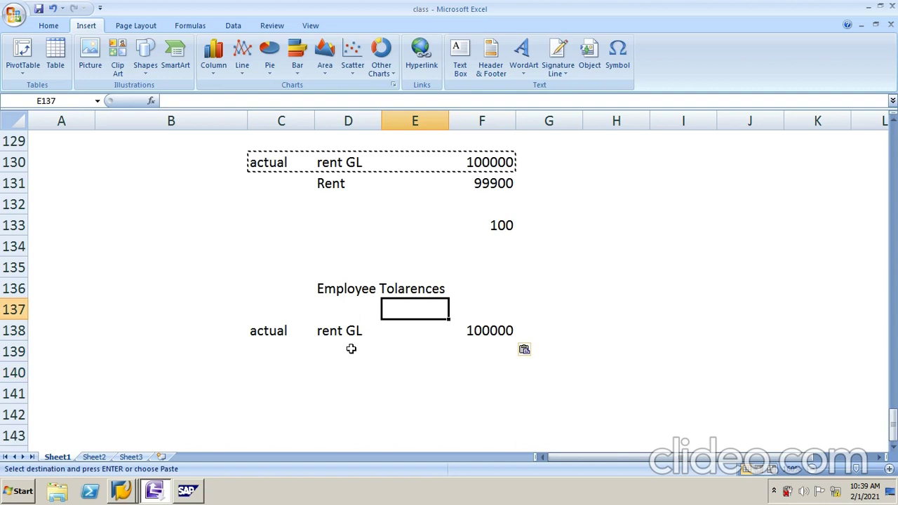
key(Up)
key(Left)
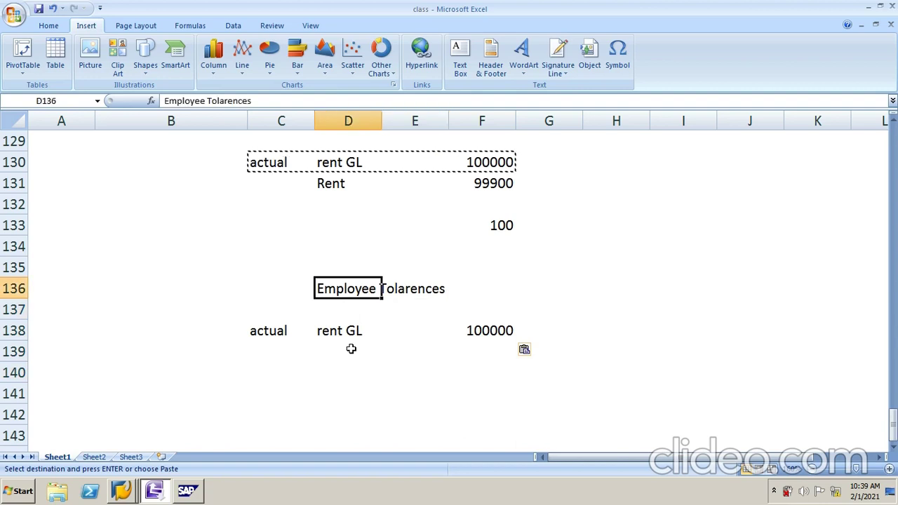
key(Right)
key(Down)
key(Left)
text(Ramesh)
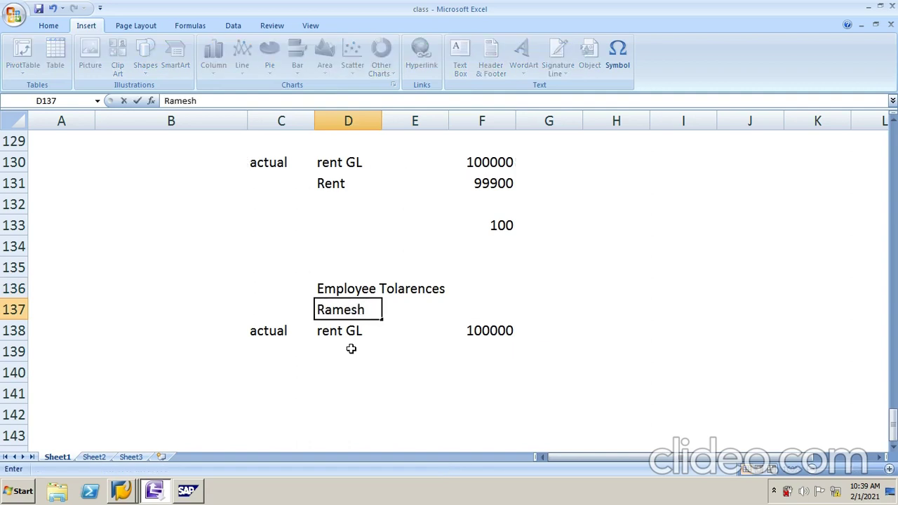
key(Right)
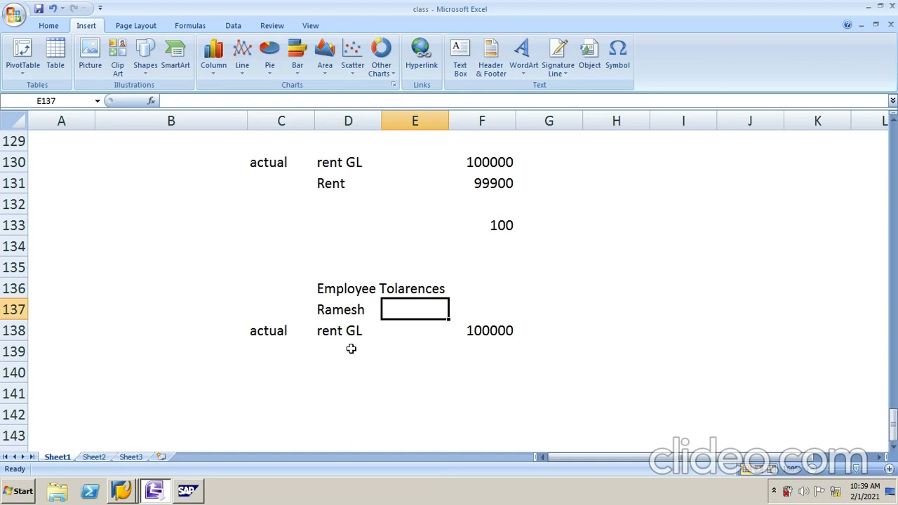
text(5000)
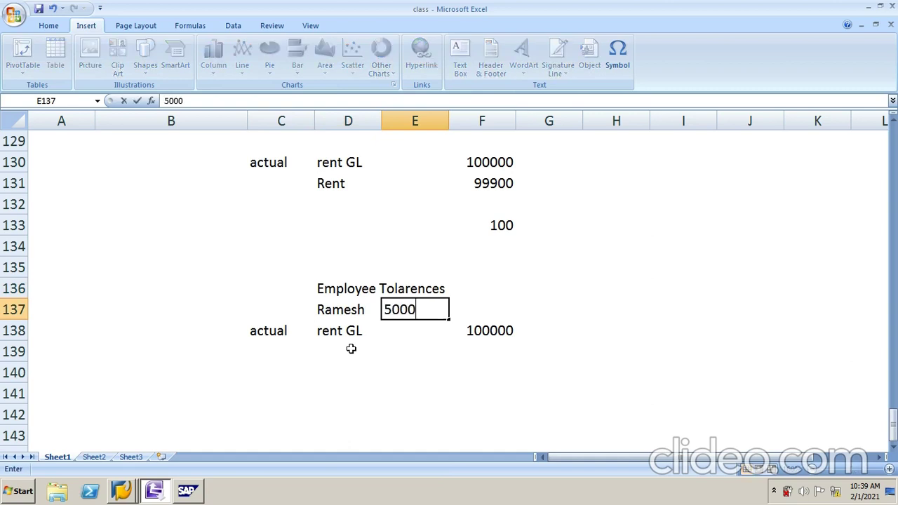
text(00)
key(Return)
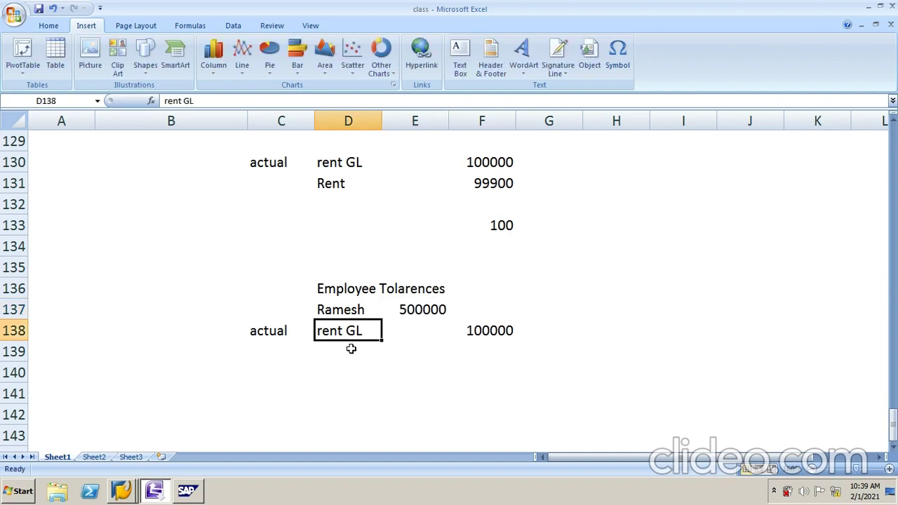
Add a "salaries" entry in D139 below rent GL, with 40000 in F139
click(351, 349)
key(Up)
click(350, 348)
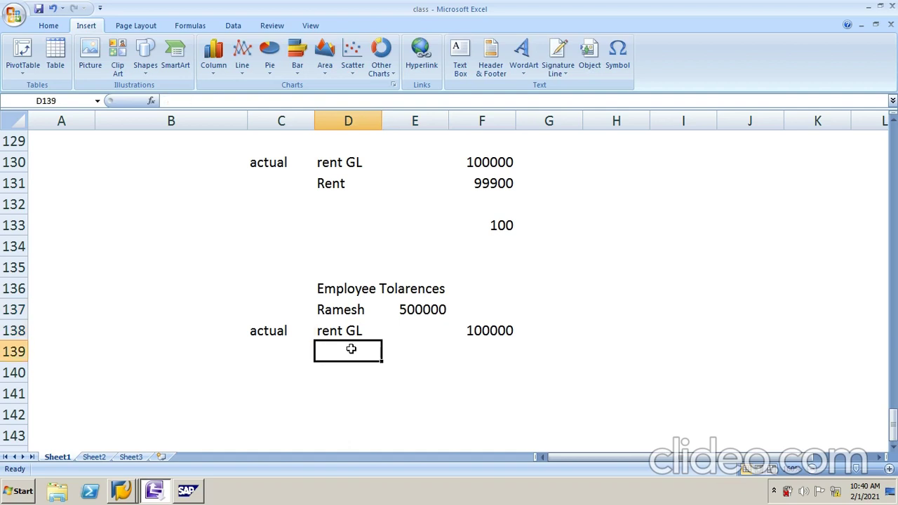
key(Up)
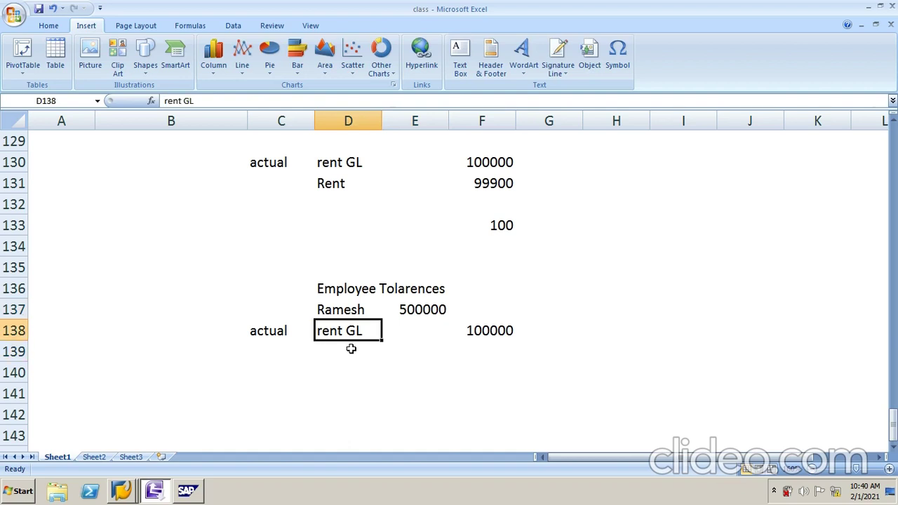
key(Right)
key(Right)
click(350, 349)
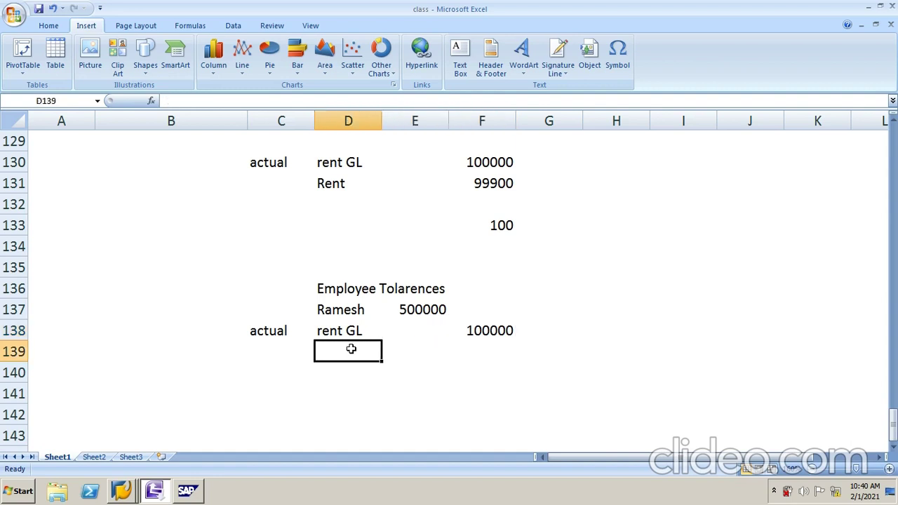
text(salaries)
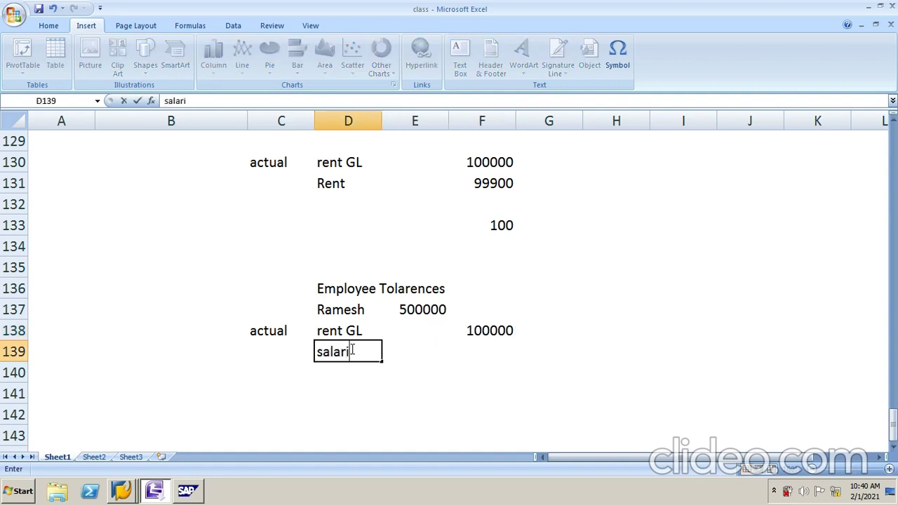
key(Right)
key(Right)
text(40000)
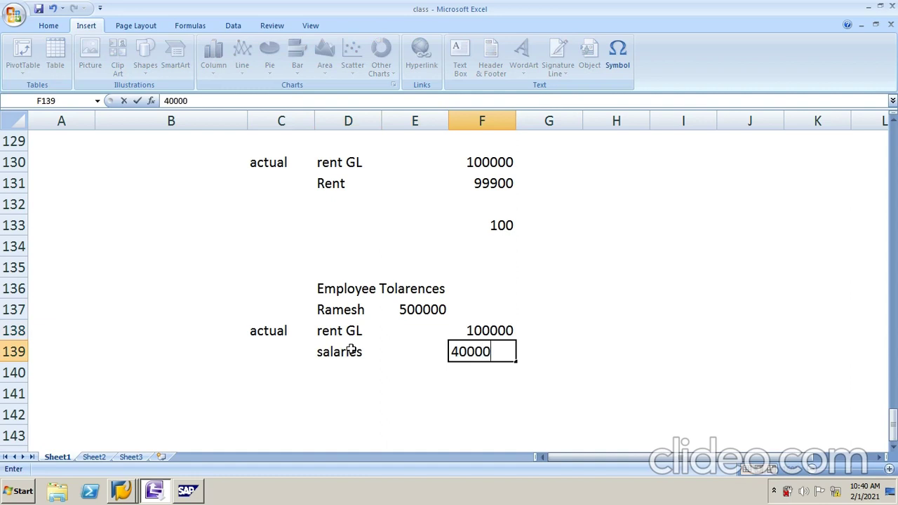
key(Return)
Set the salaries amount in F139 to 400000
click(351, 351)
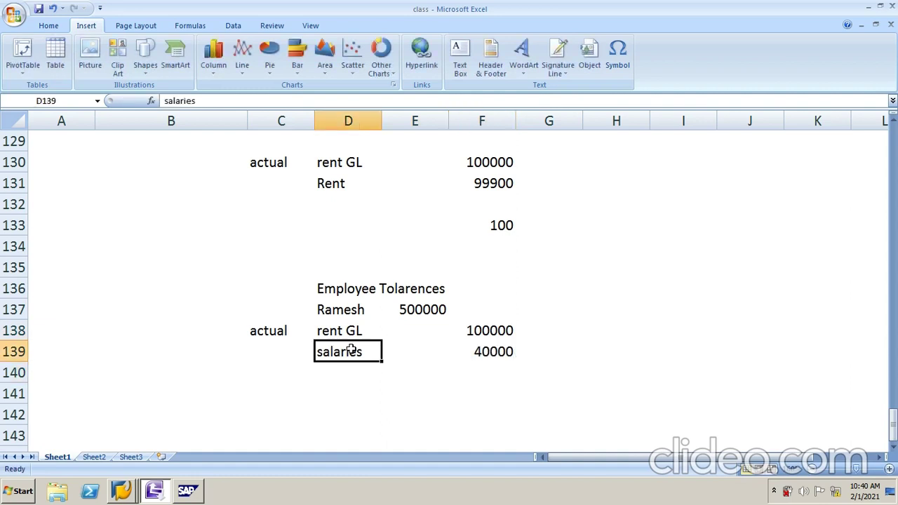
text(100)
key(Escape)
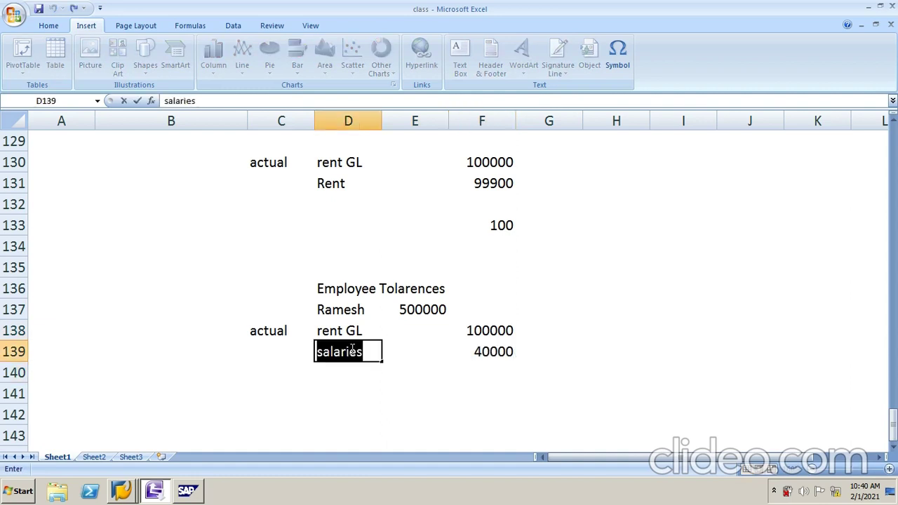
key(Right)
key(Right)
text(400000)
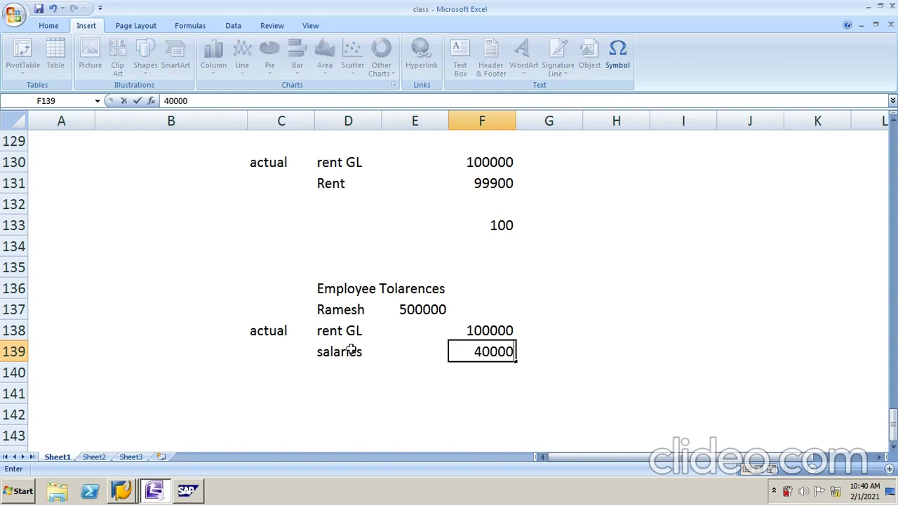
key(Return)
key(Return)
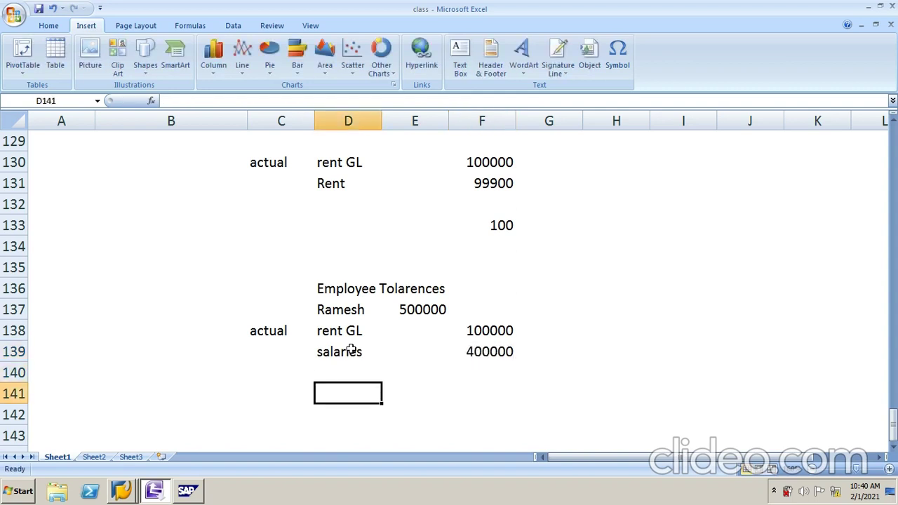
Add a "sales" entry in D141 with the amount 800000 in F141
text(sa)
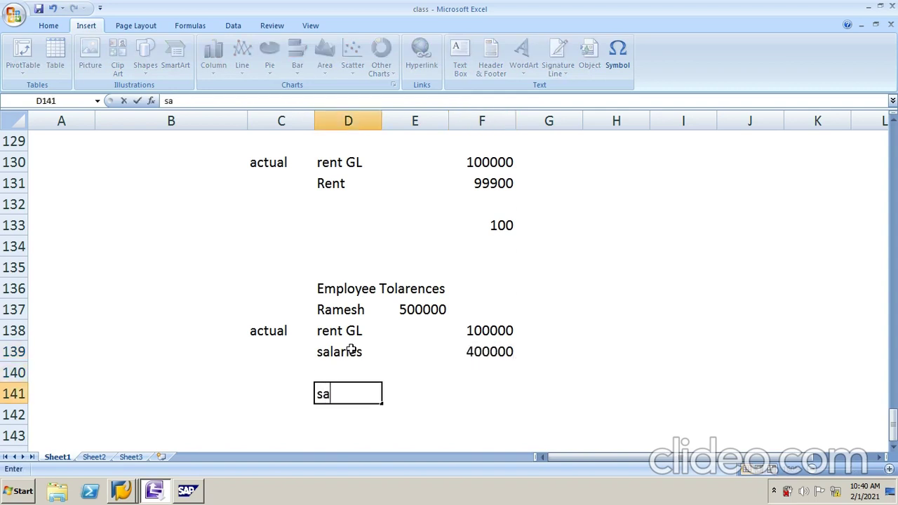
text(les)
key(Right)
key(Right)
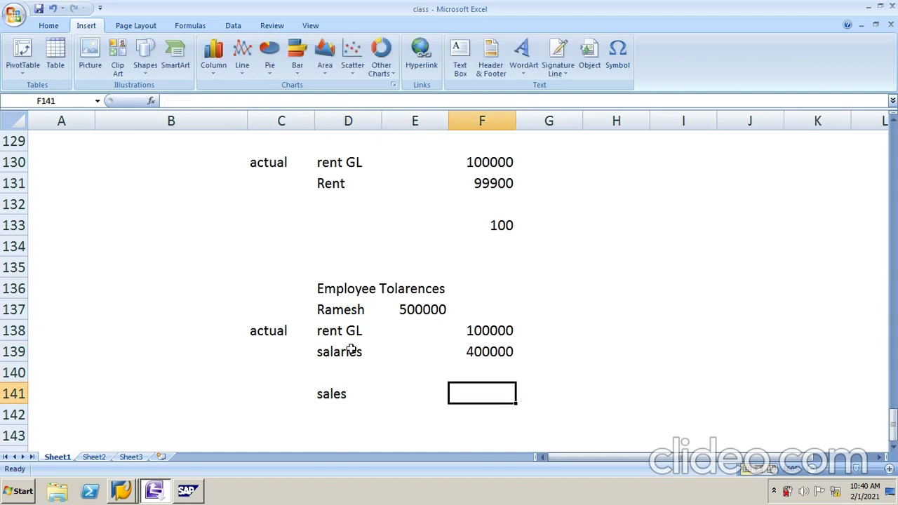
text(800000)
key(Return)
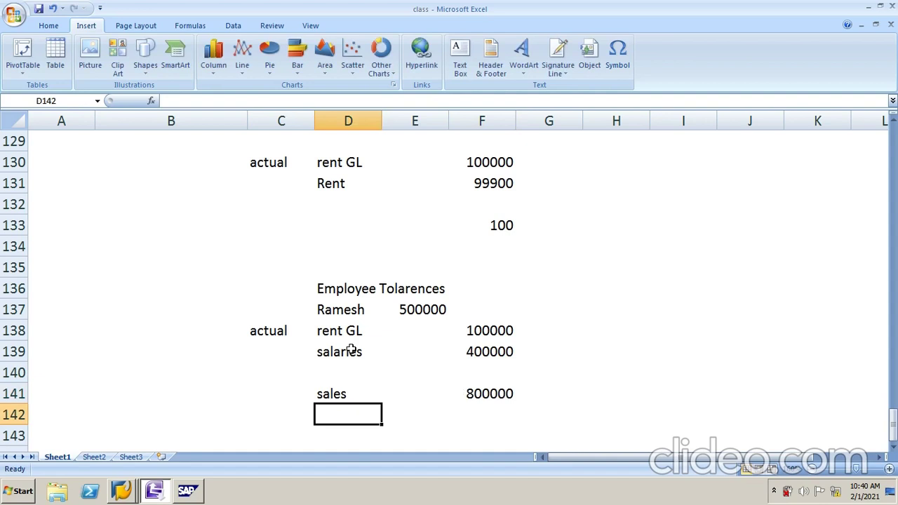
Compare the employee's tolerance limit in E137 with the rent, salaries and sales amounts in F138:F141, and look back at the GL Tolarence example
click(331, 313)
drag(358, 312, 455, 308)
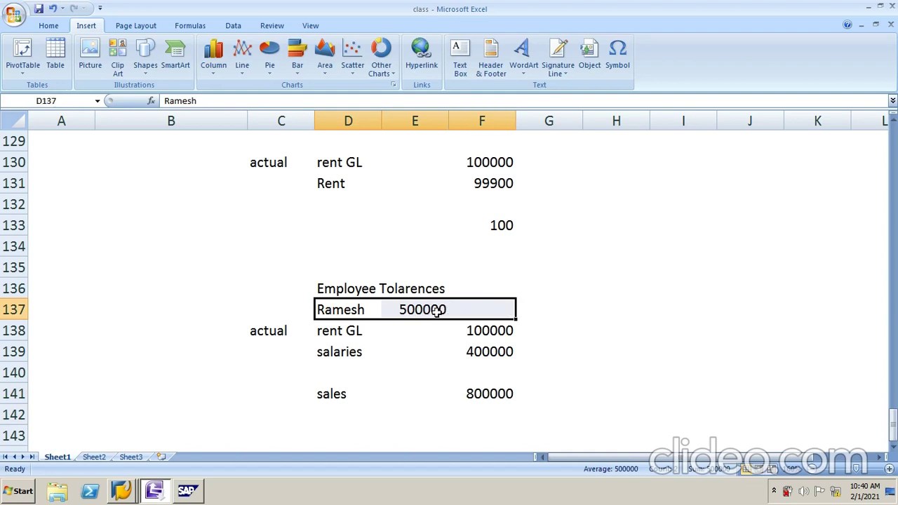
click(429, 309)
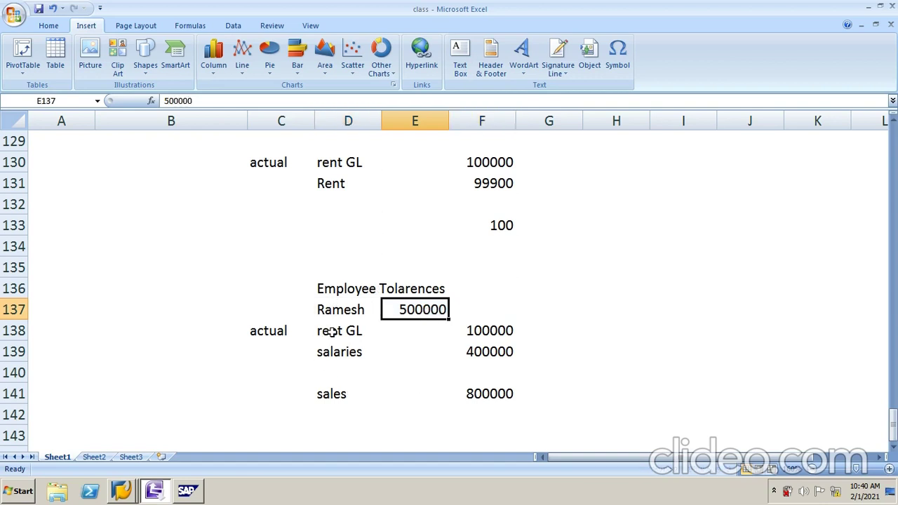
drag(330, 332, 510, 364)
drag(337, 395, 505, 394)
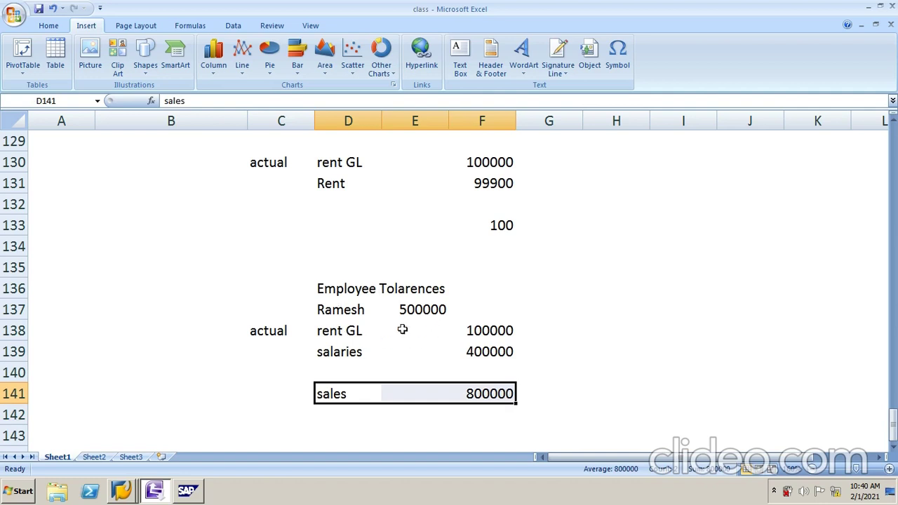
click(424, 309)
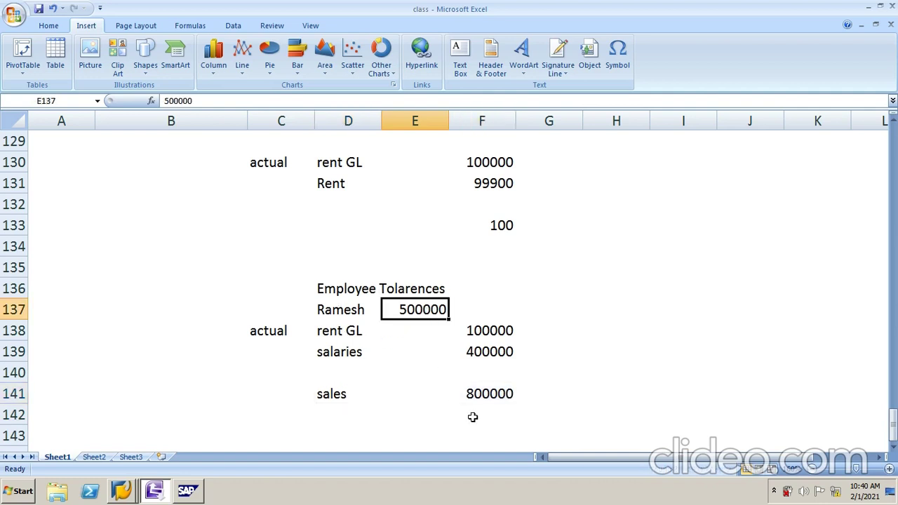
click(482, 397)
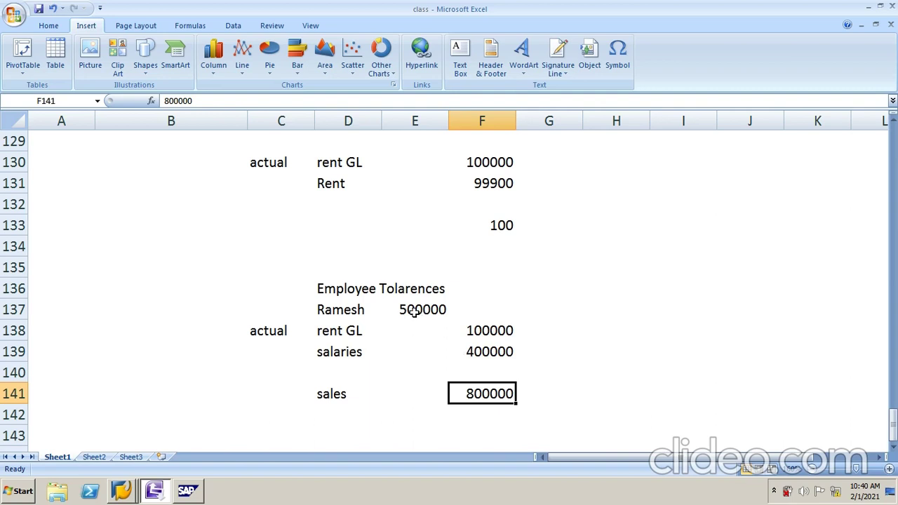
drag(328, 293, 481, 292)
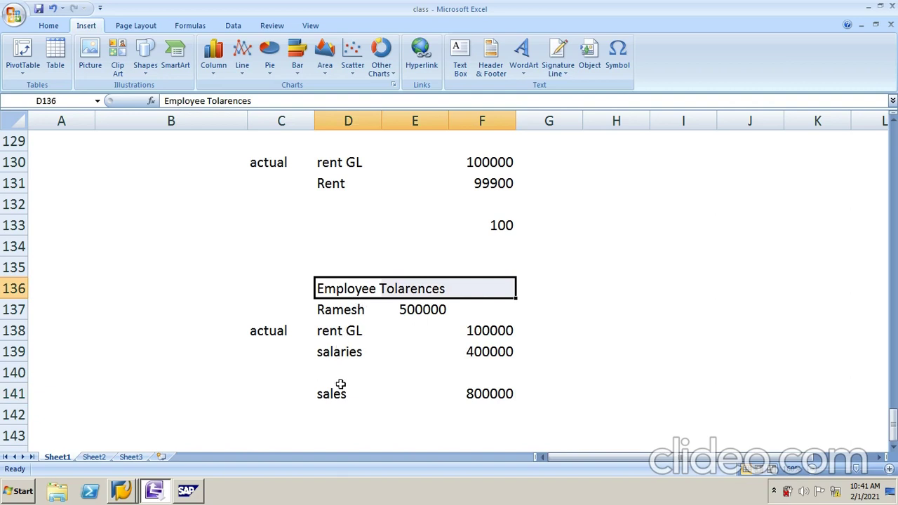
drag(340, 390, 493, 393)
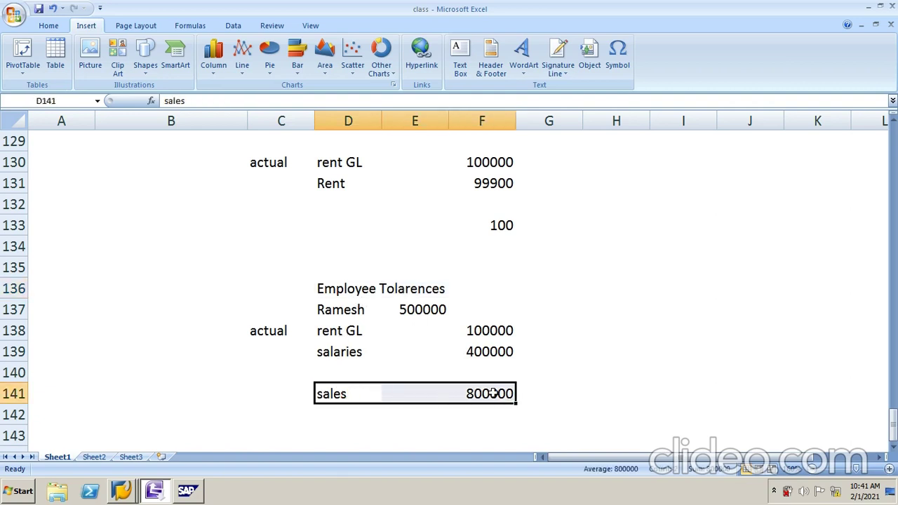
scroll(491, 391, up, 4)
scroll(492, 390, down, 2)
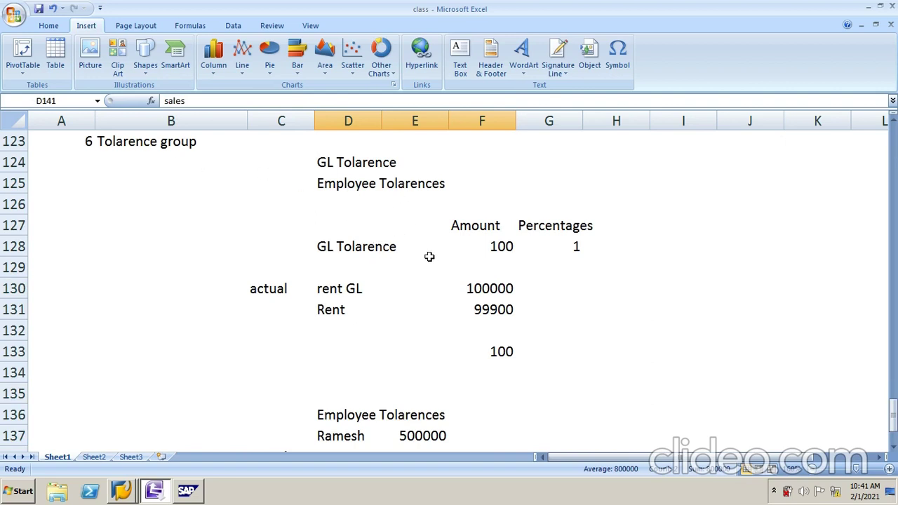
scroll(429, 257, down, 2)
click(409, 307)
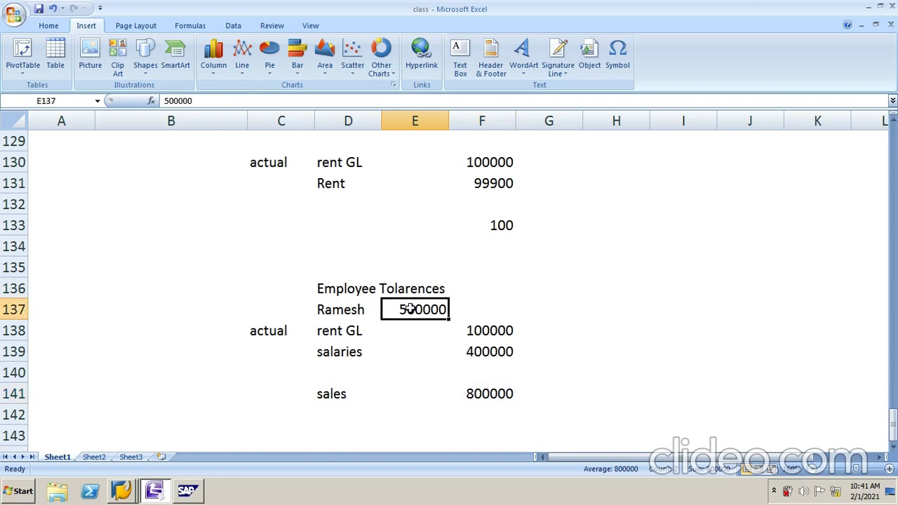
Leave the Excel tolerance notes and switch to the SAP Display IMG window
click(487, 311)
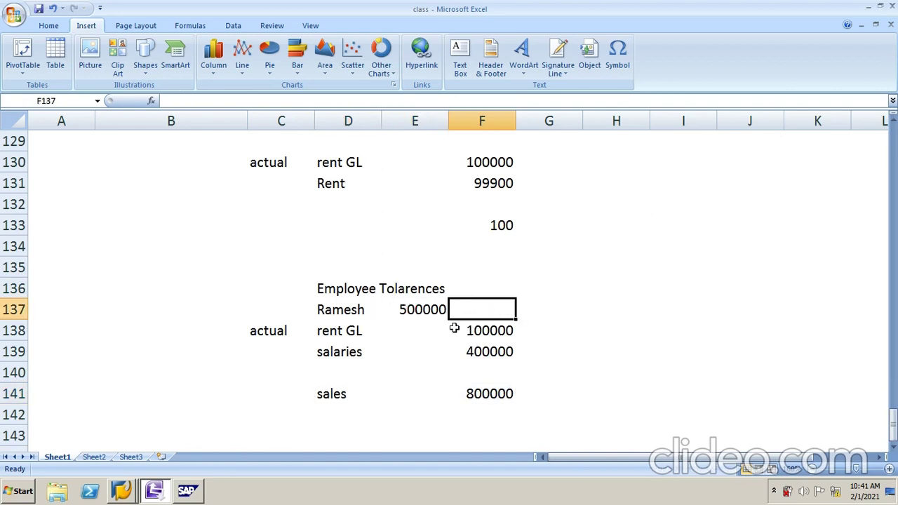
scroll(420, 204, up, 2)
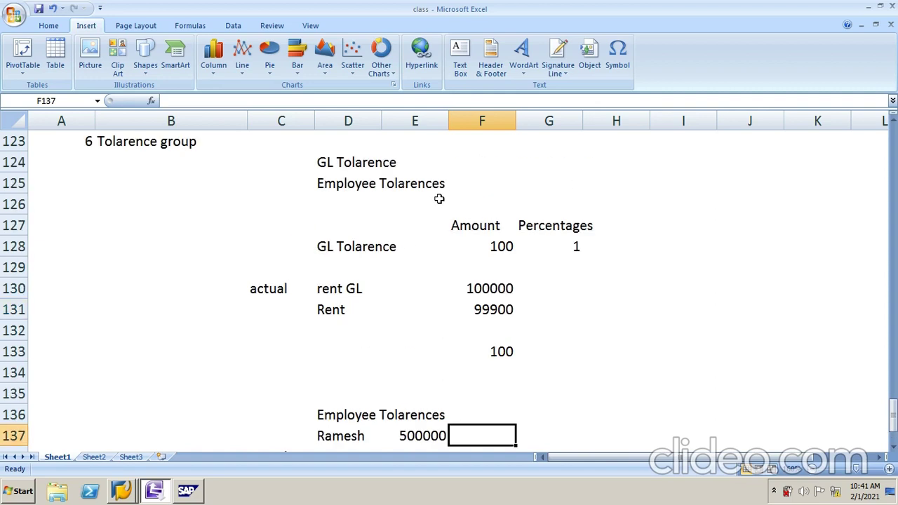
click(446, 246)
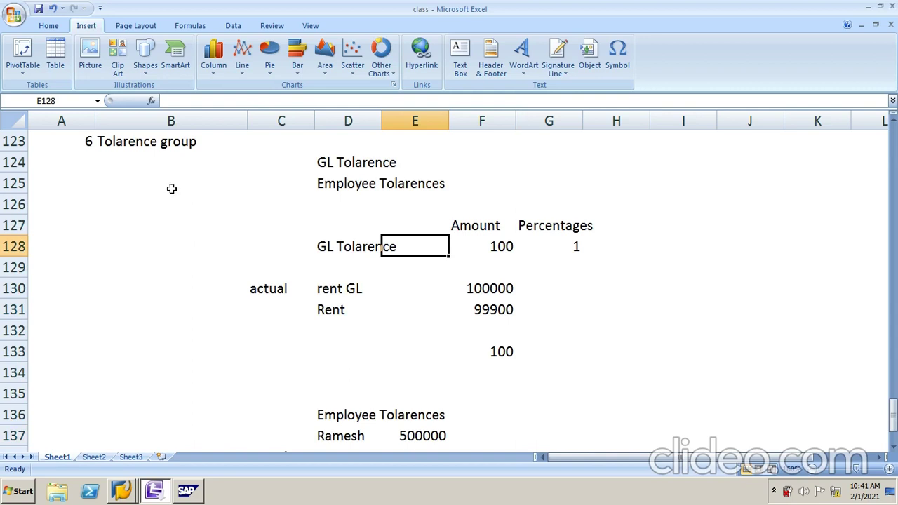
click(869, 6)
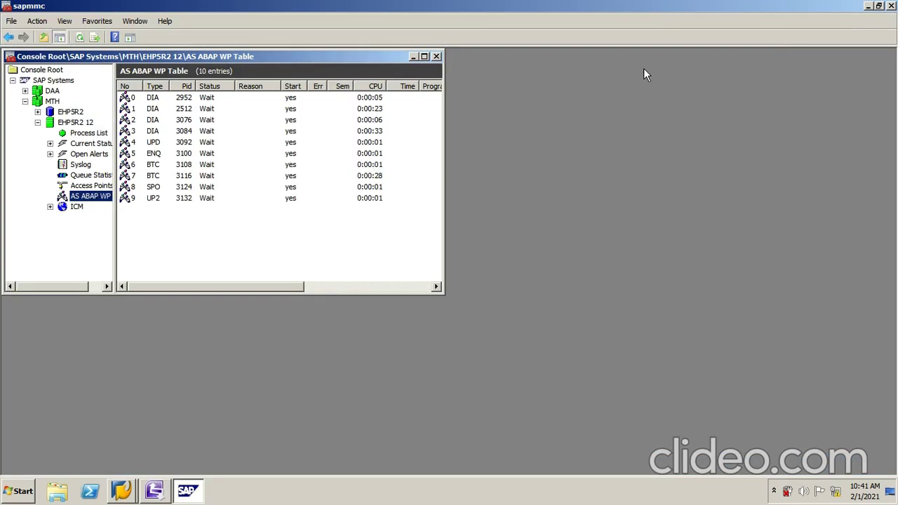
click(869, 6)
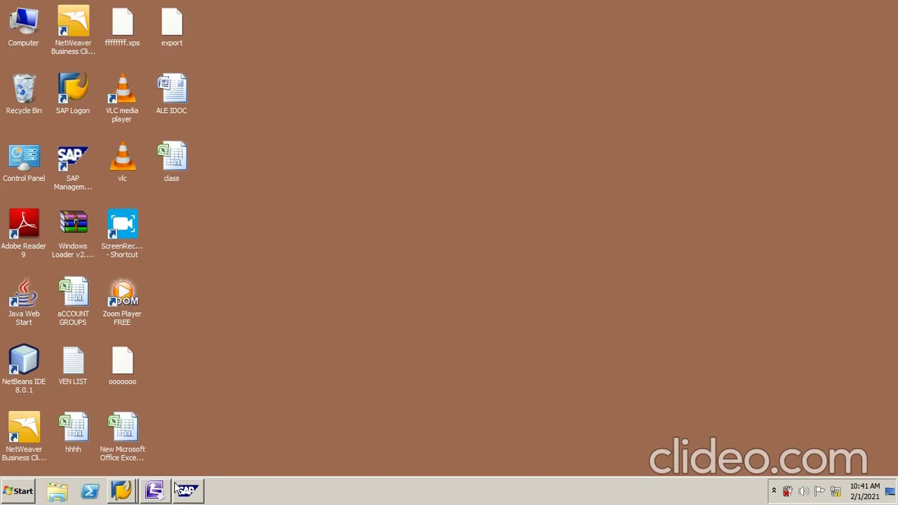
click(137, 438)
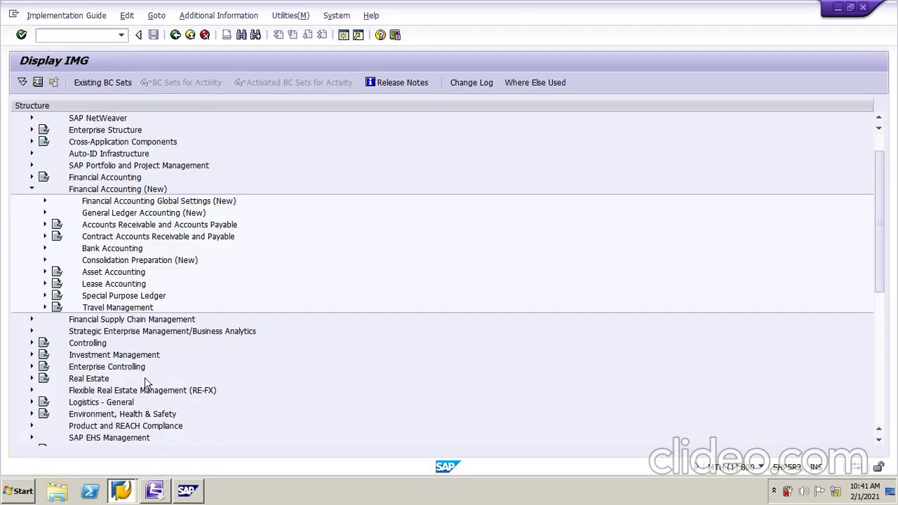
Under Financial Accounting (New), expand General Ledger Accounting (New) and its Business Transactions node
click(83, 192)
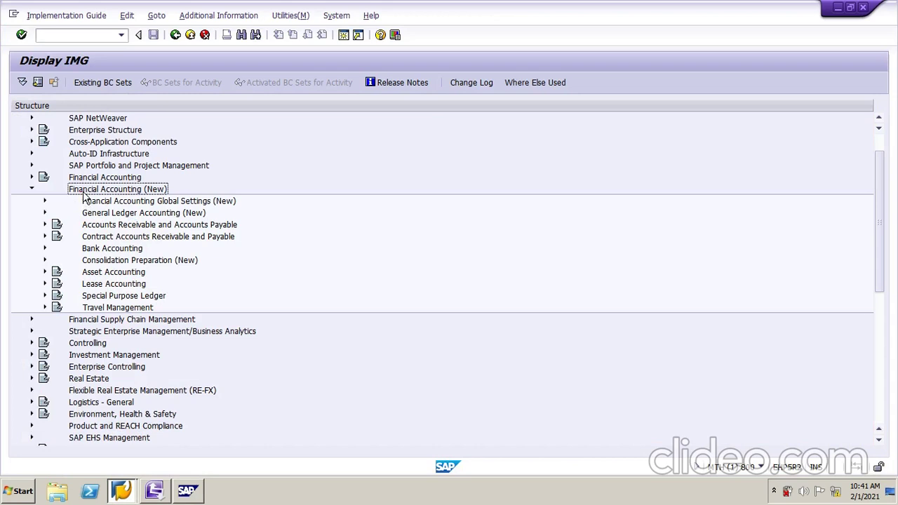
key(Down)
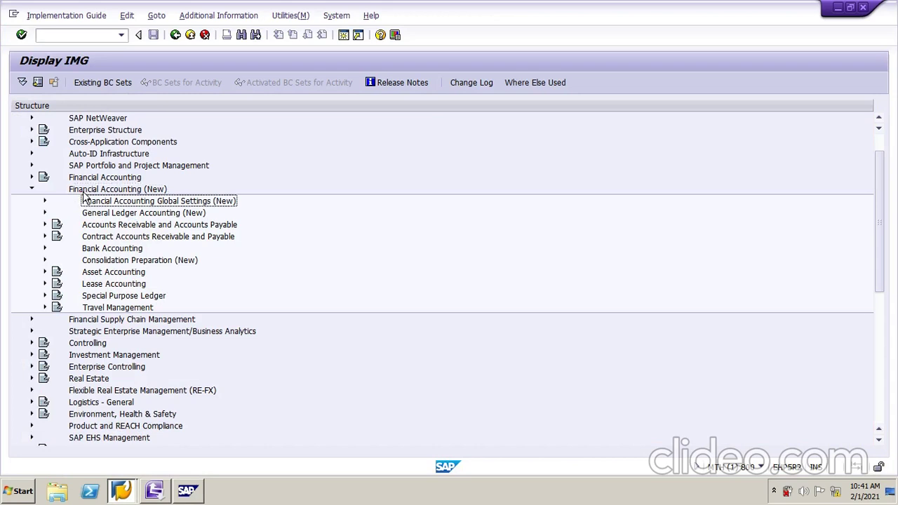
key(Down)
key(Right)
key(Down)
key(Down)
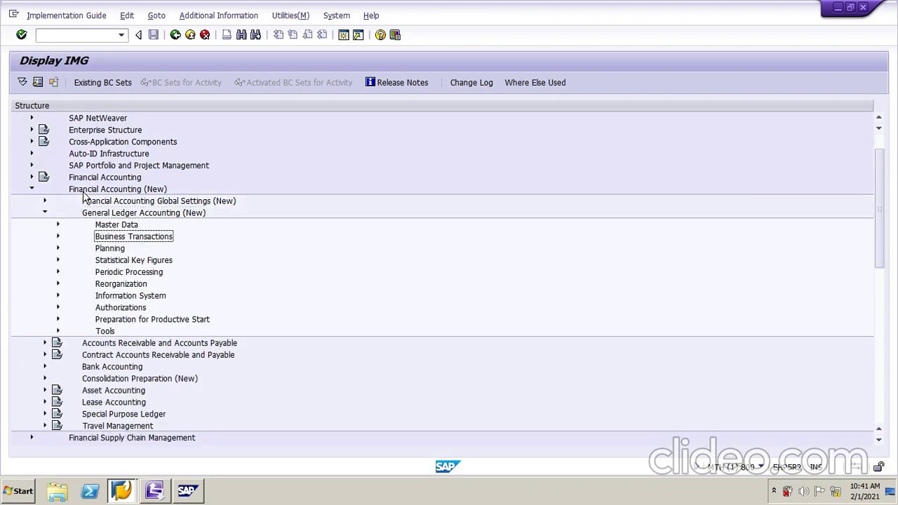
key(Right)
Expand Open Item Clearing under Business Transactions
key(Down)
key(Down)
key(Down)
key(Down)
key(Down)
key(Down)
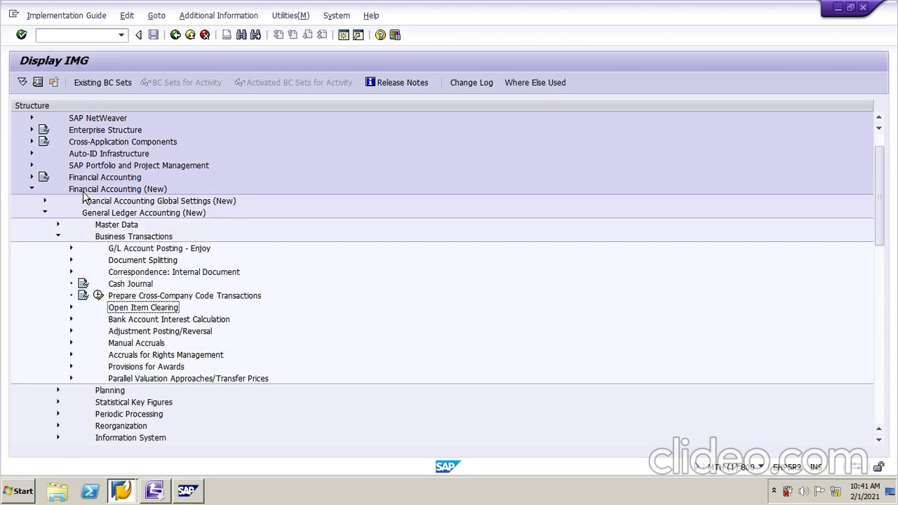
key(Right)
Expand Clearing Differences under Open Item Clearing
key(Down)
key(Down)
key(Down)
key(Down)
key(Down)
key(Down)
key(Down)
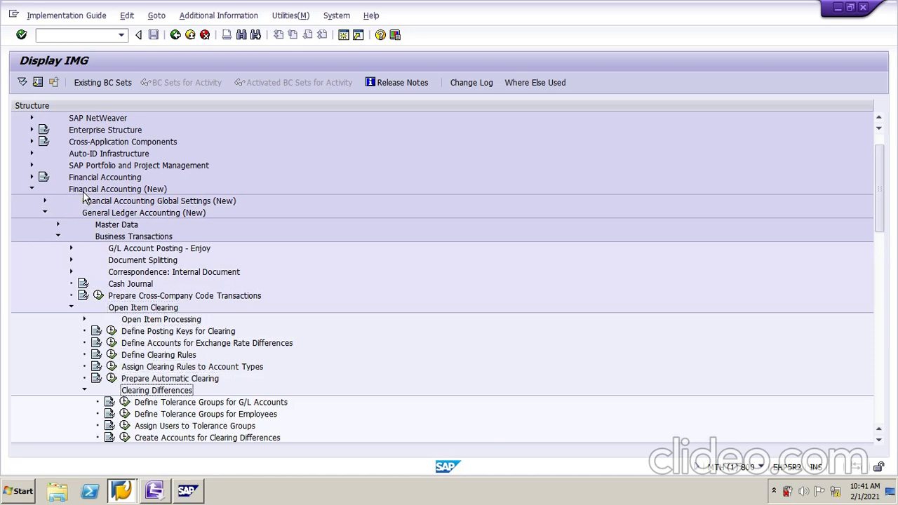
key(Left)
Open the Define Tolerance Groups for G/L Accounts activity under Clearing Differences
scroll(112, 253, down, 5)
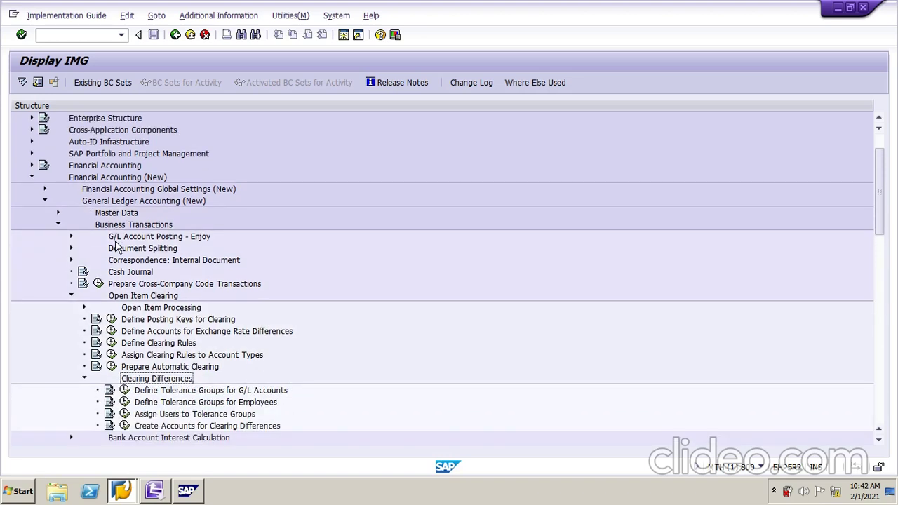
scroll(126, 259, down, 2)
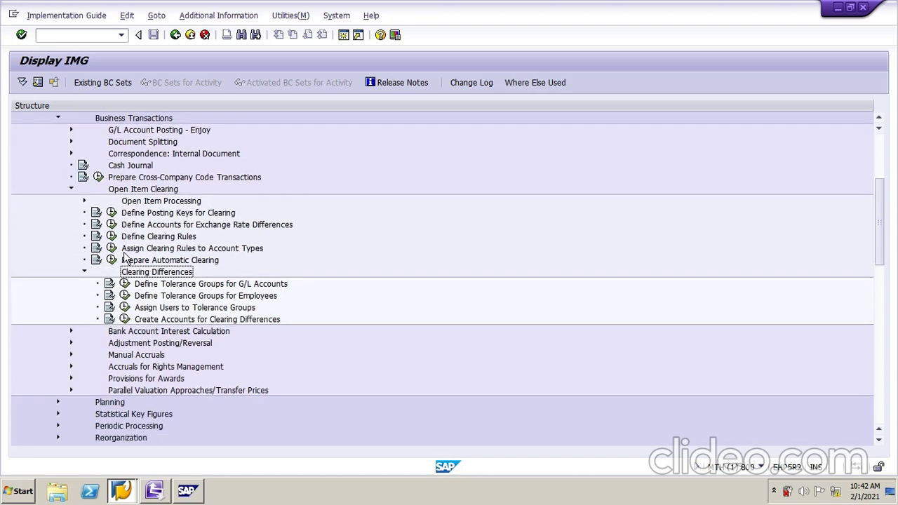
scroll(124, 258, down, 1)
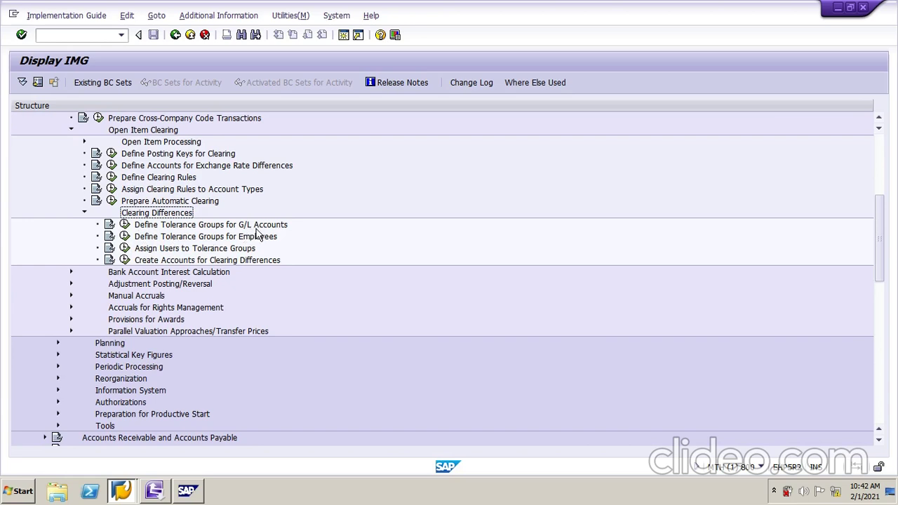
click(125, 226)
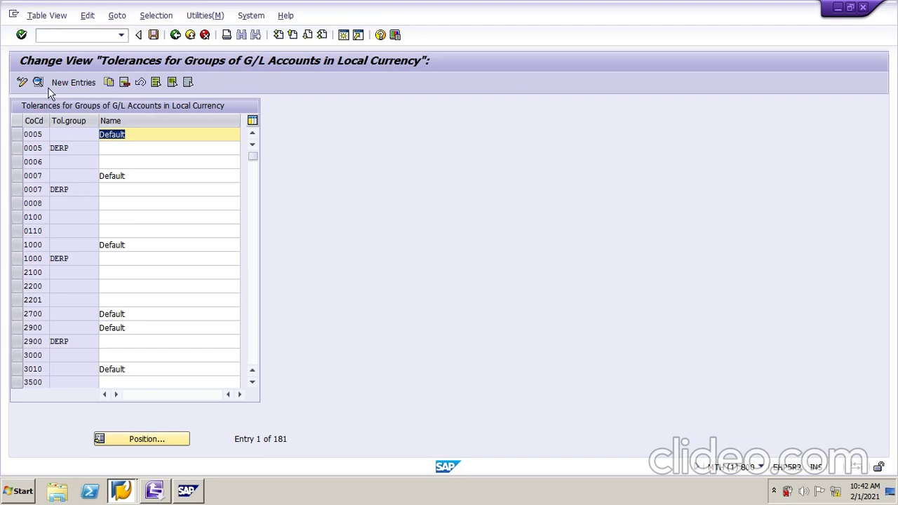
Create a new tolerance entry for company code DI01 with a blank tolerance group and the name "GL Tolarences"
click(70, 82)
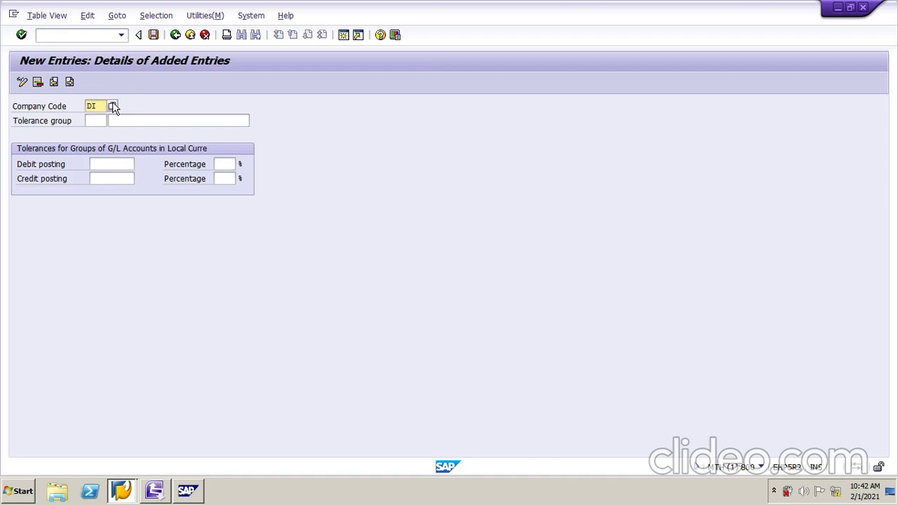
key(Tab)
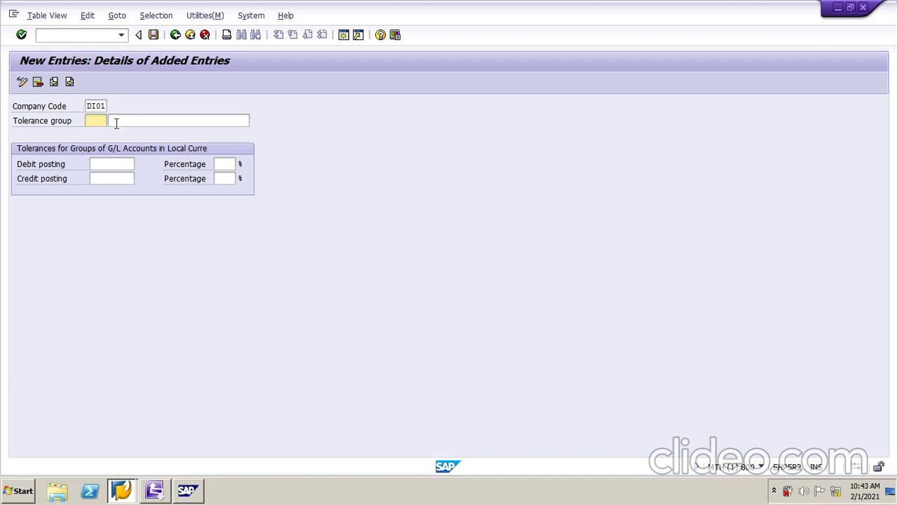
click(116, 122)
text(GL Tolarences)
key(Tab)
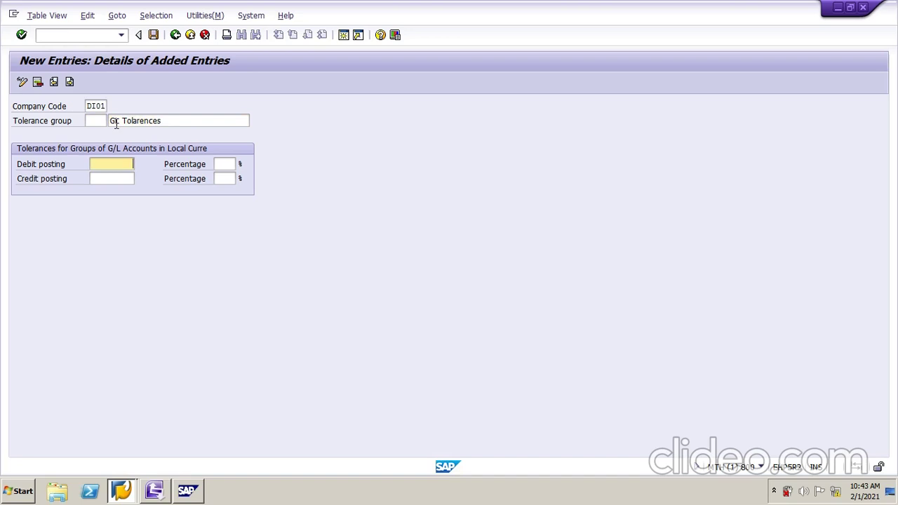
Set the DI01 tolerances to 100 and 1 percent for both debit and credit postings
text(100)
key(Tab)
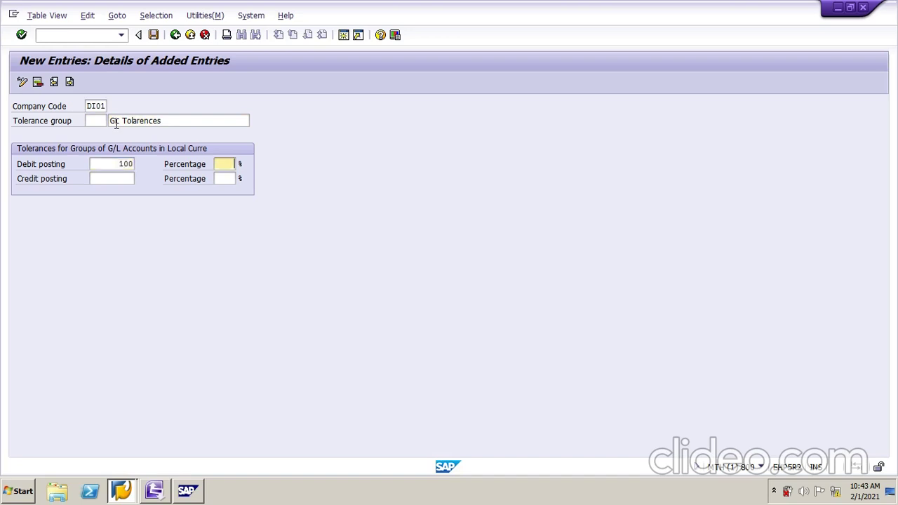
text(1)
key(Tab)
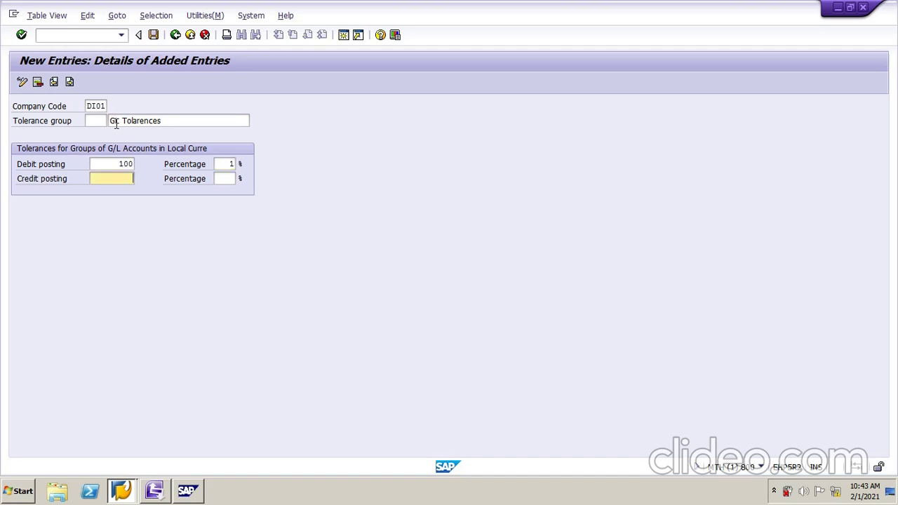
text(100)
key(Tab)
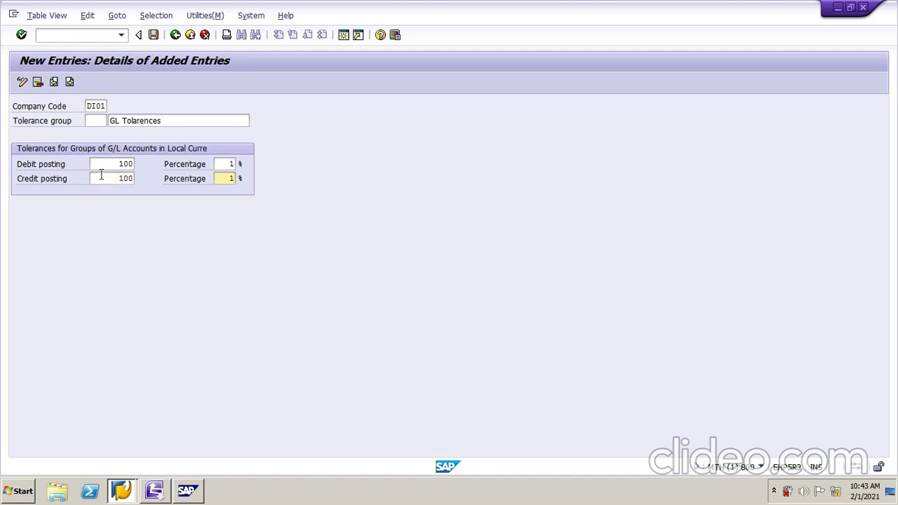
Switch to the Excel notes and change the Rent amount in F131 to 95000
key(alt+Tab)
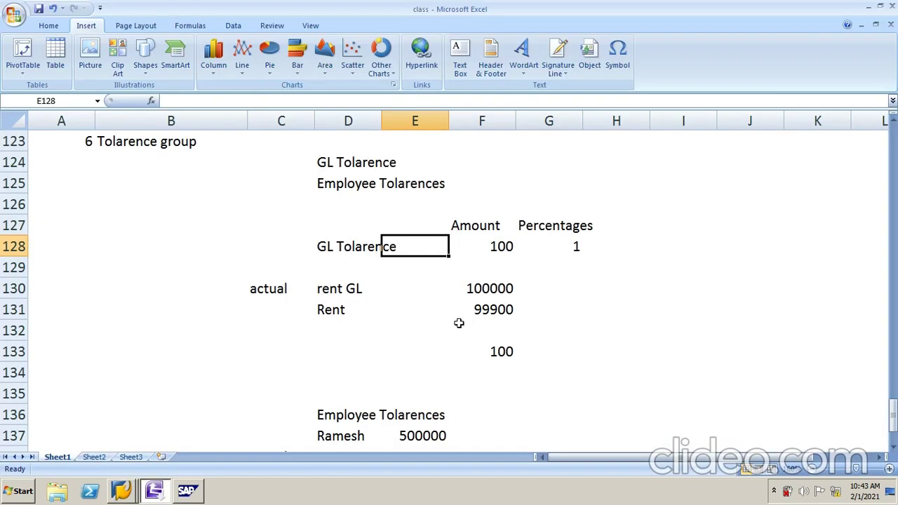
click(485, 357)
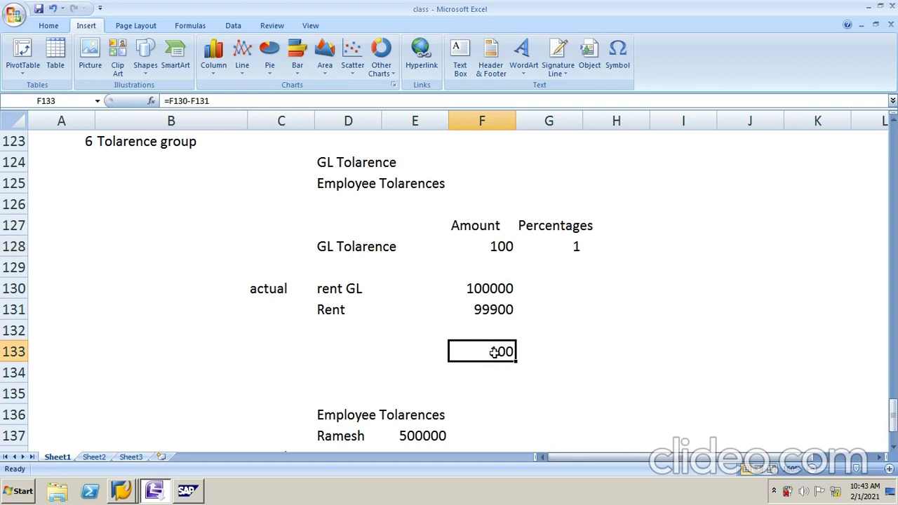
click(483, 315)
text(9)
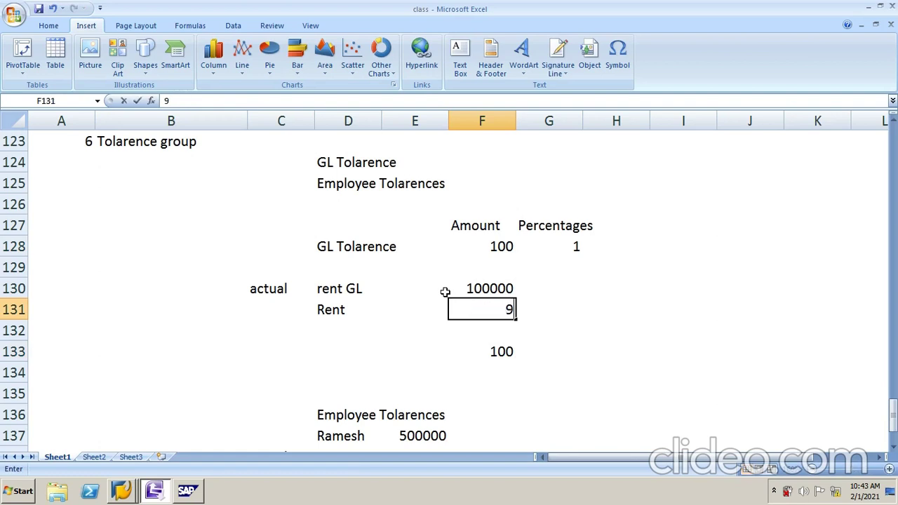
text(5000)
key(Return)
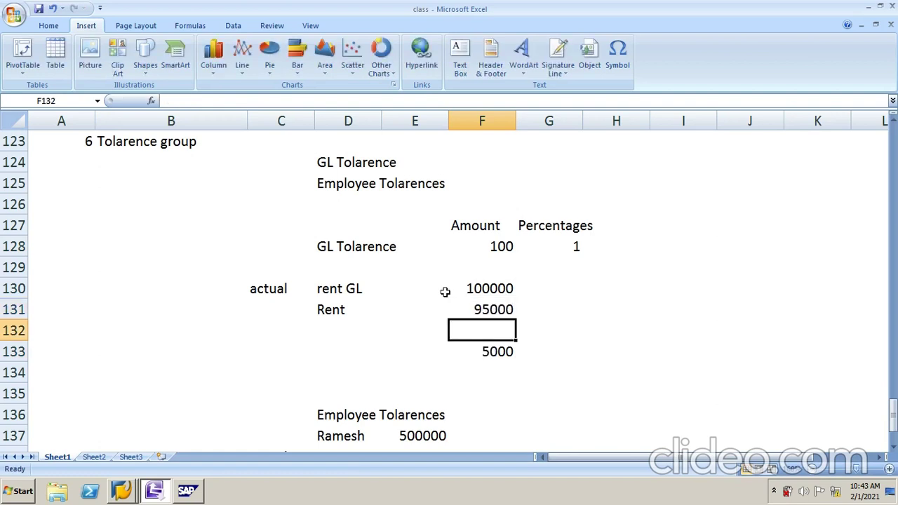
Return to SAP and save the DI01 entry to the proposed Dalmia Group of Industries customizing request
key(alt+Tab)
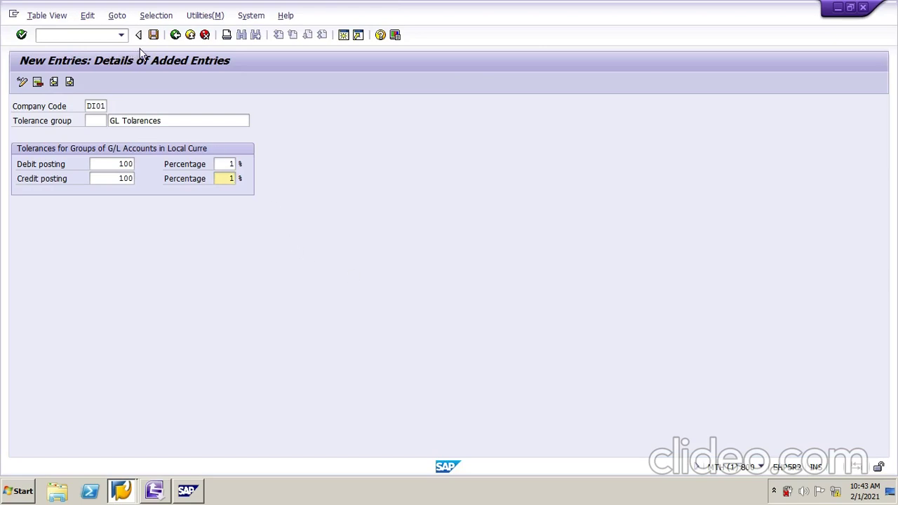
click(153, 35)
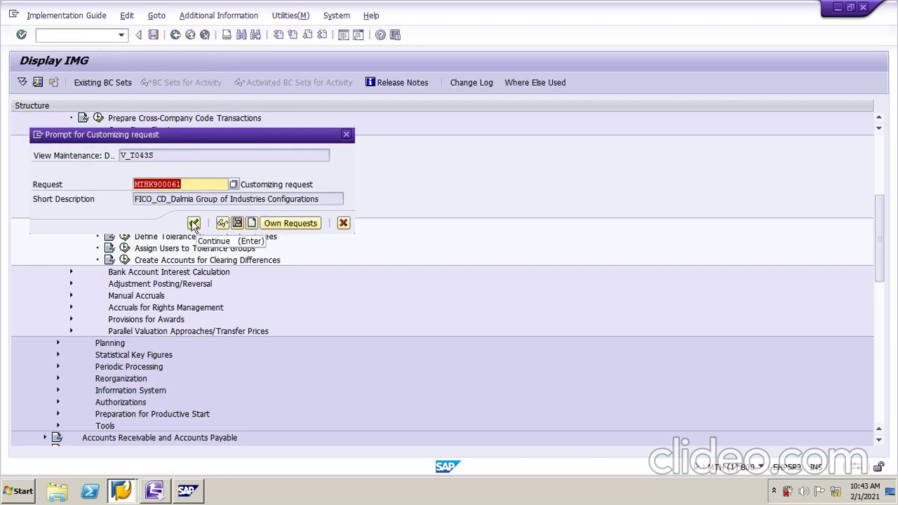
click(194, 223)
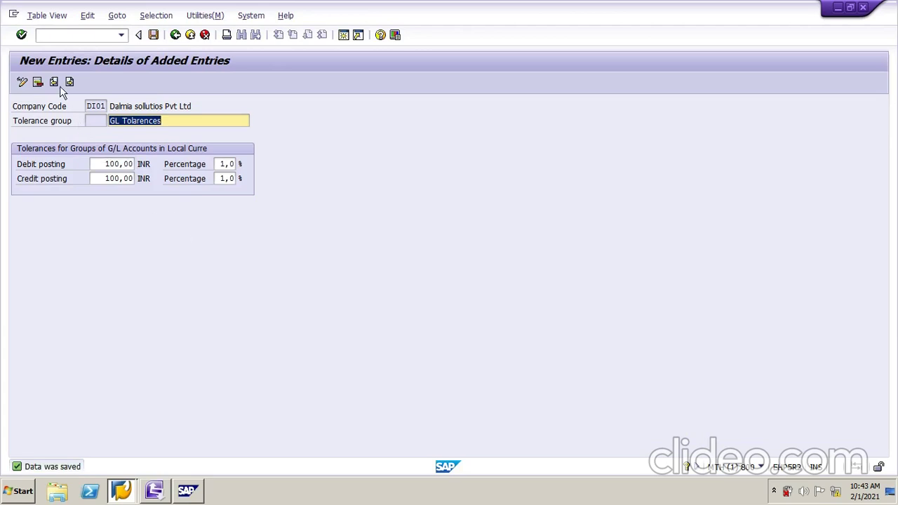
Start the next tolerance entry for company code DI02, leaving the group blank and naming it "GL Tolarences"
click(69, 83)
text(di02)
key(Tab)
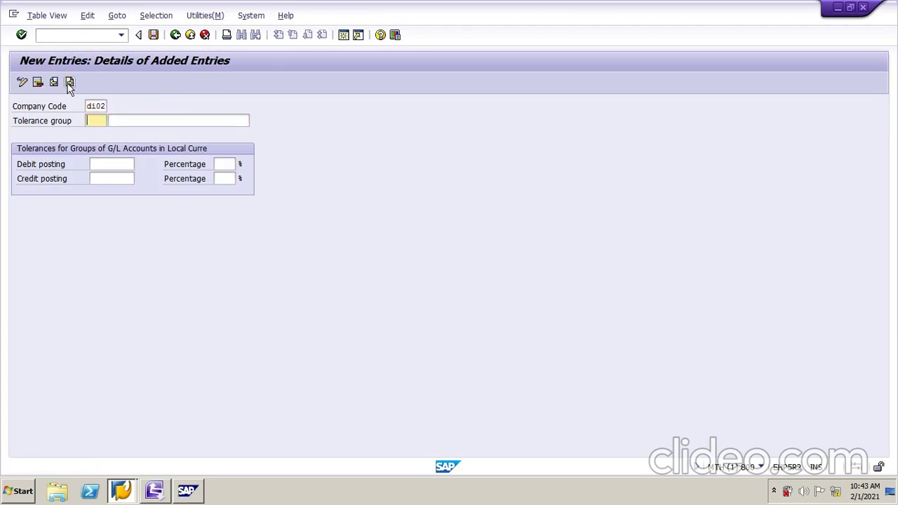
key(Tab)
key(Down)
key(Tab)
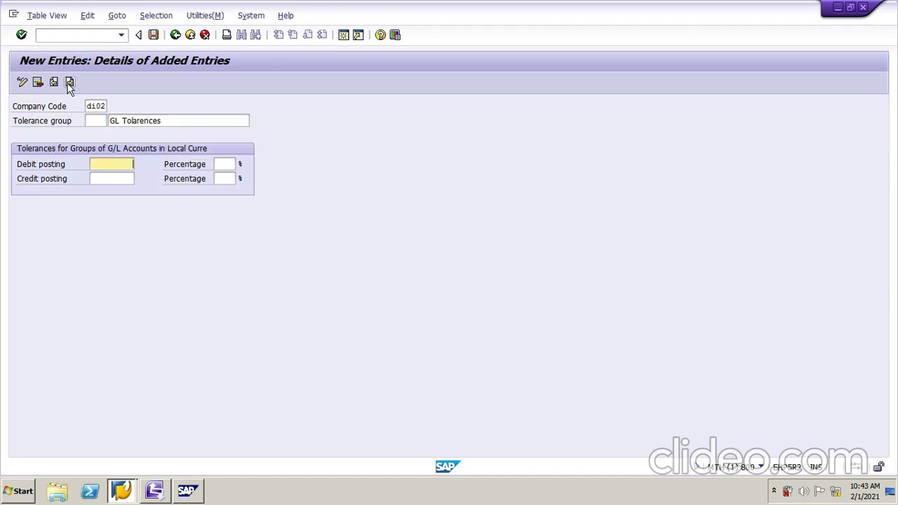
Set the DI02 debit and credit posting tolerances to 100 with 1 percent each
key(Down)
key(Tab)
text(1)
key(Tab)
key(Down)
key(Tab)
key(Down)
key(Tab)
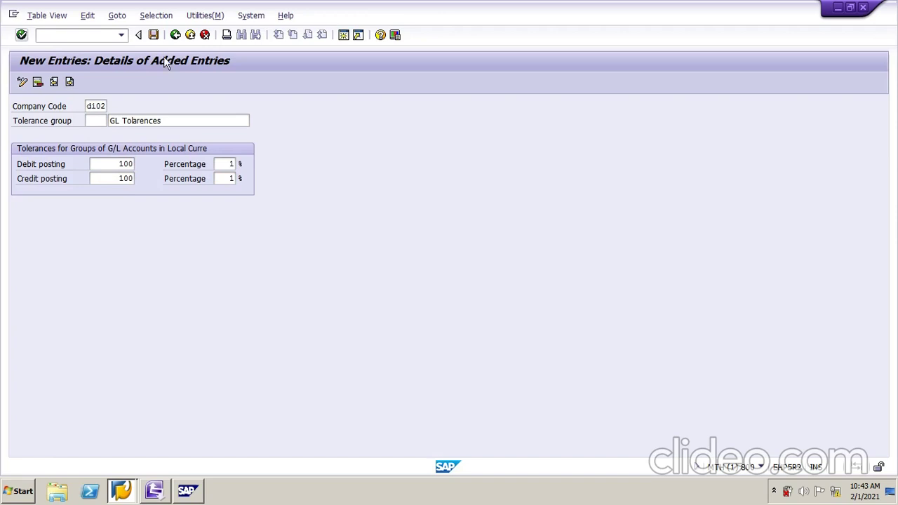
Save the DI02 entry and return to the Display IMG structure
click(154, 35)
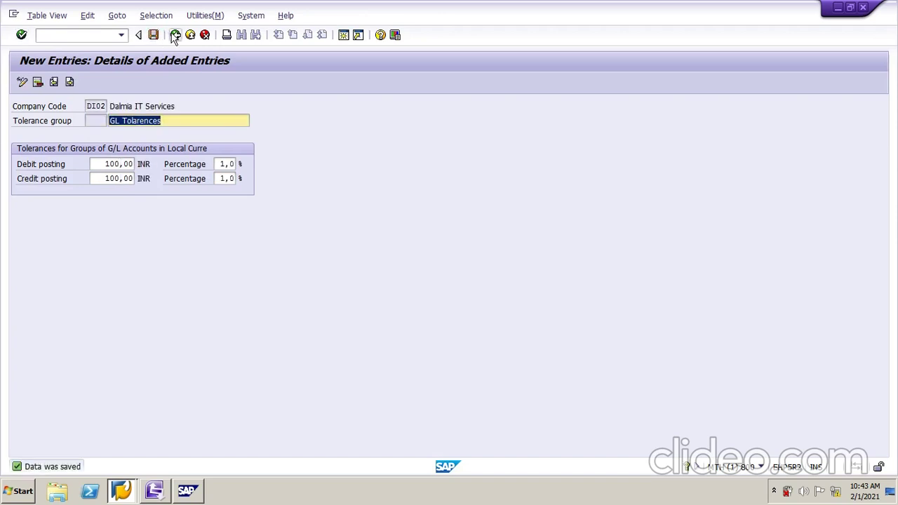
click(175, 35)
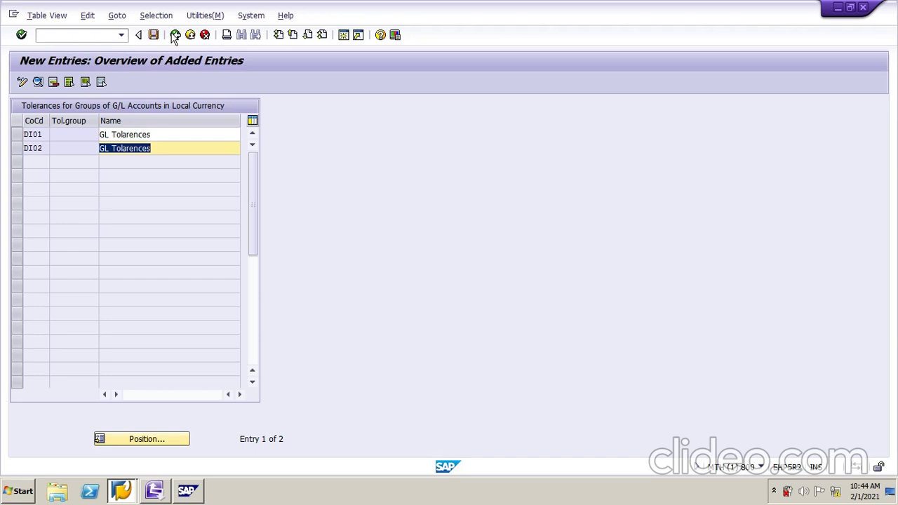
click(175, 35)
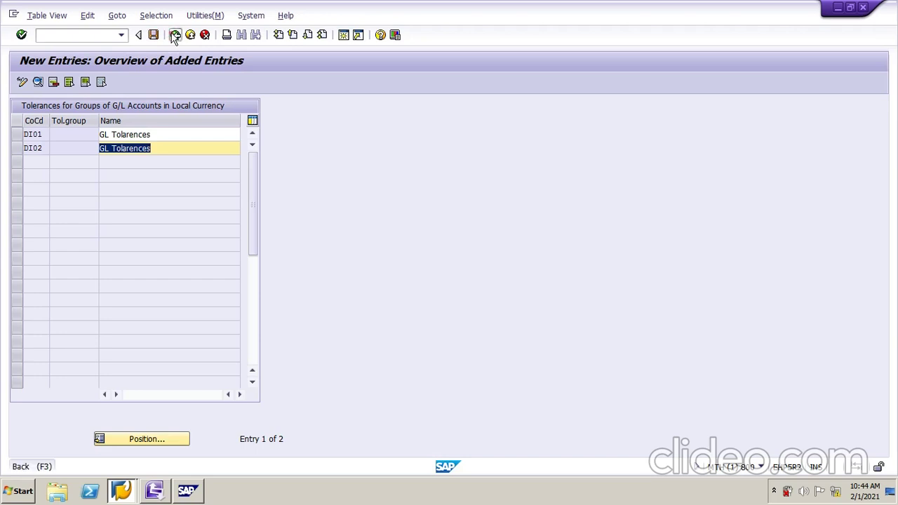
click(175, 35)
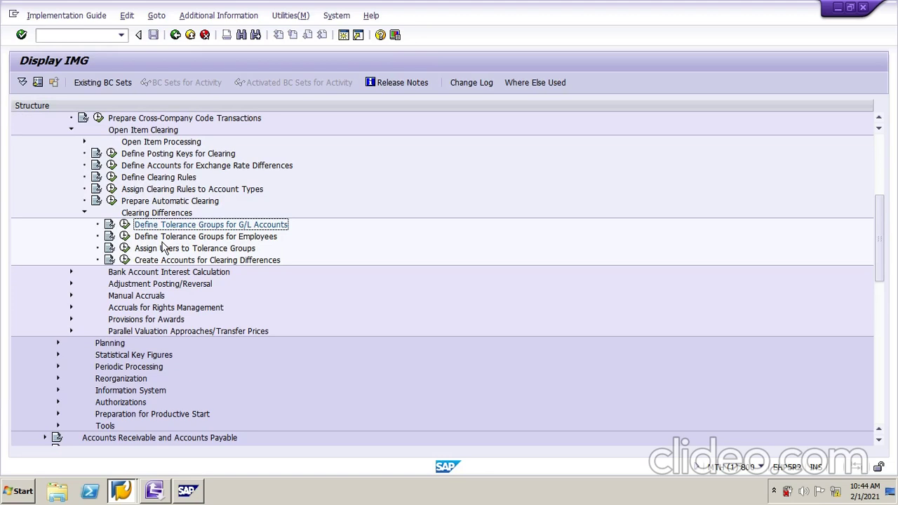
Start a new employee tolerance group entry for company code DI01, leaving the group blank
click(125, 237)
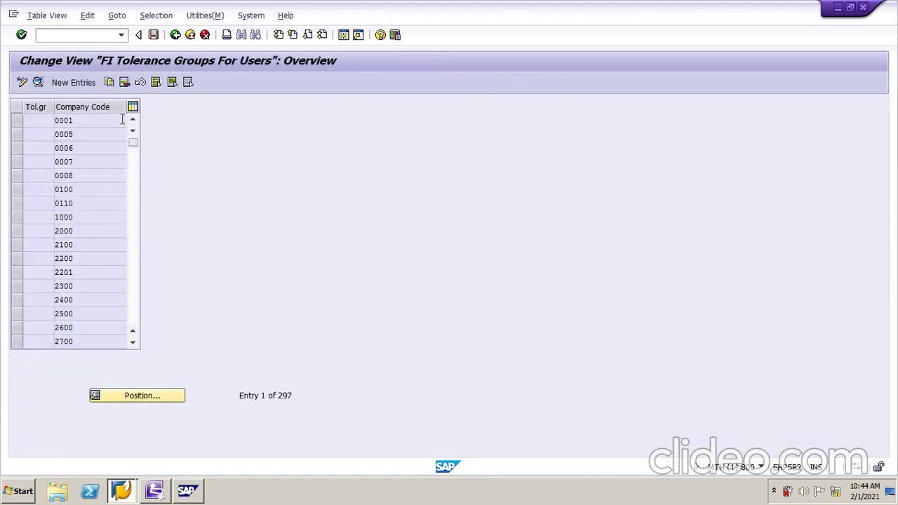
click(73, 78)
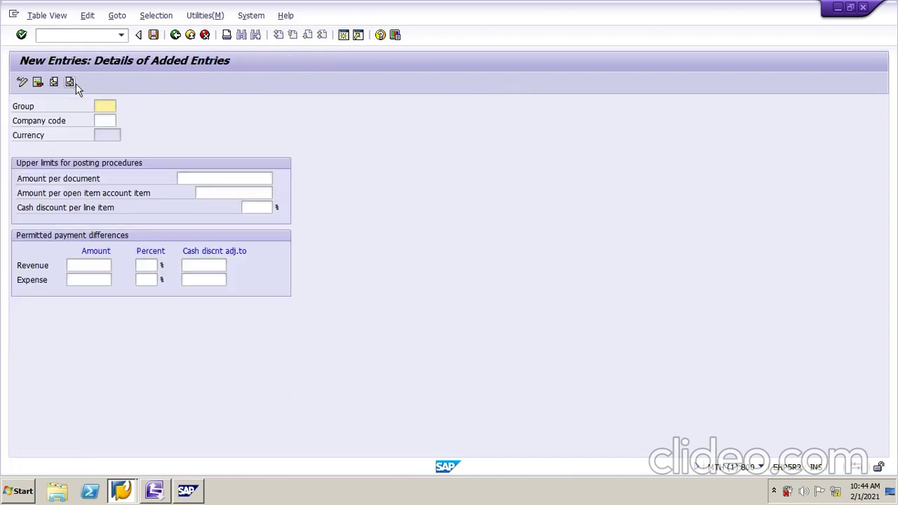
click(104, 121)
text(D10)
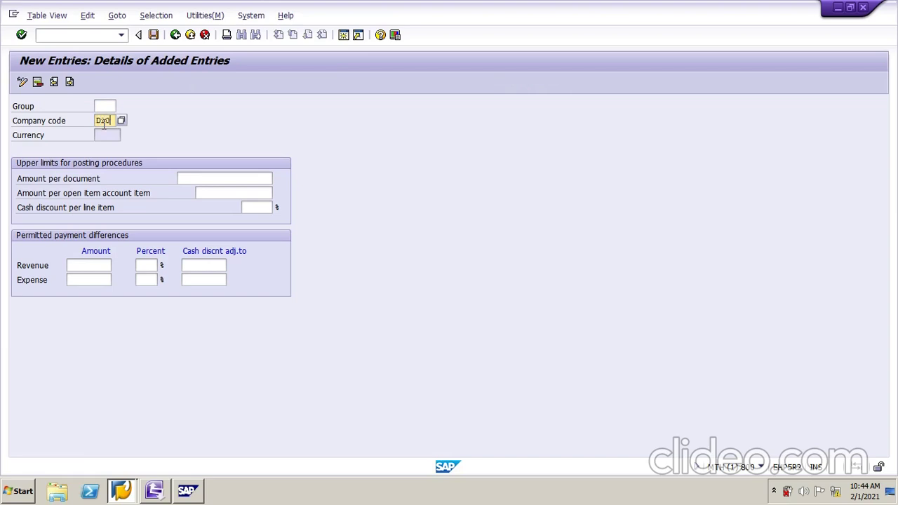
text(1)
key(Tab)
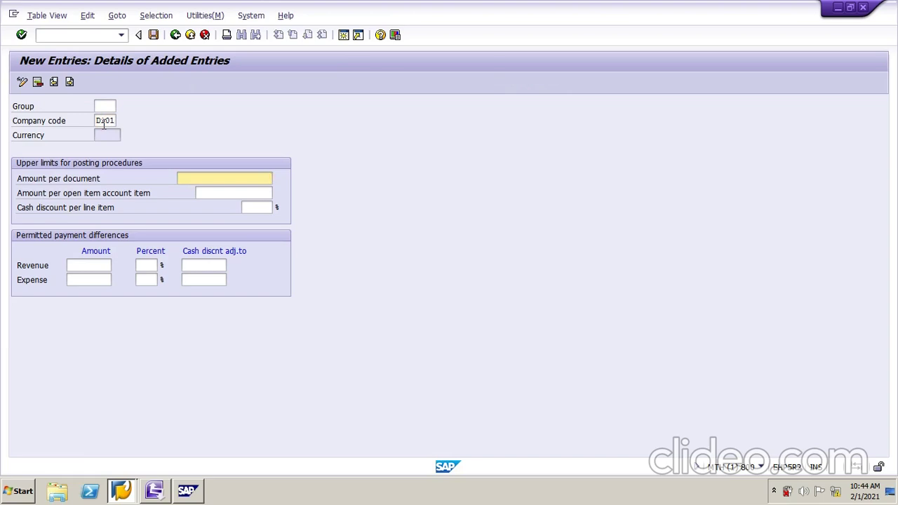
text(500000)
key(Tab)
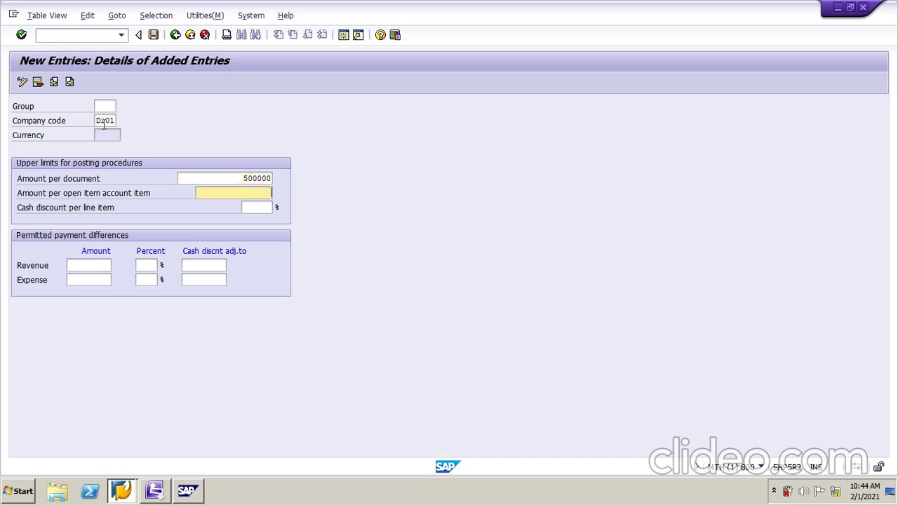
key(Down)
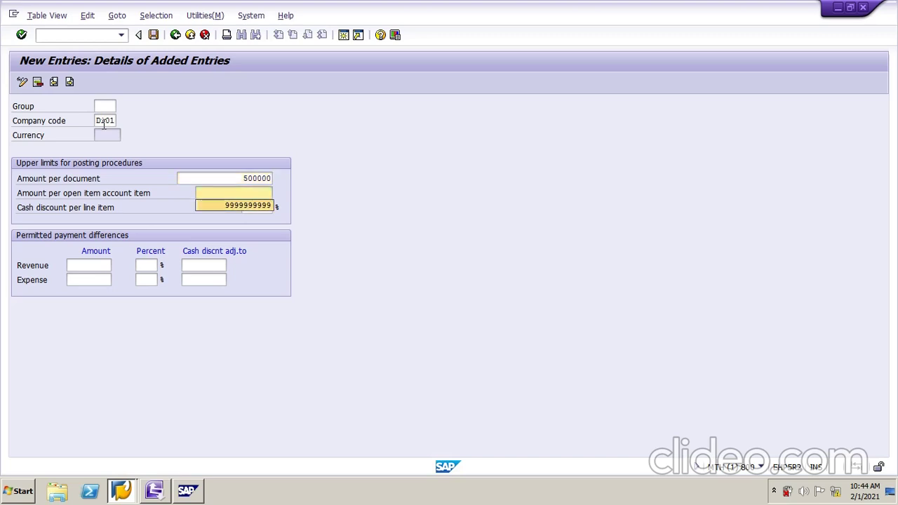
key(Tab)
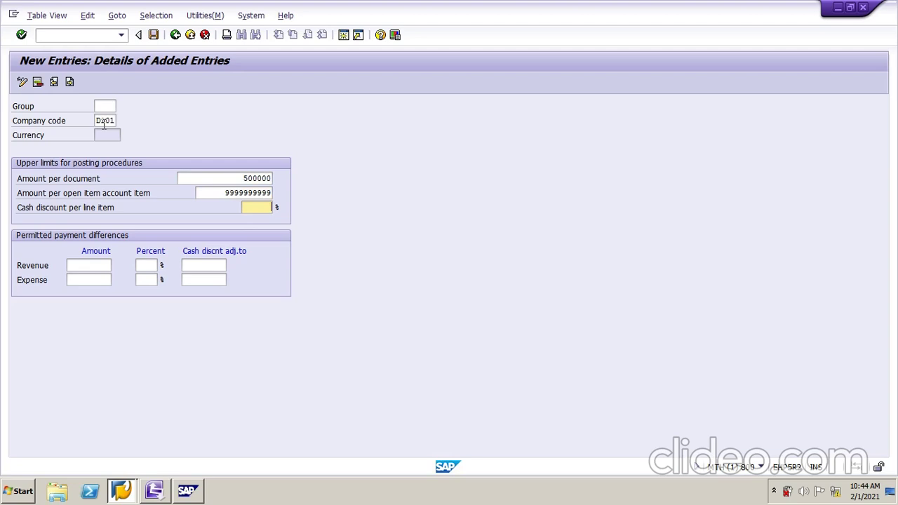
key(Down)
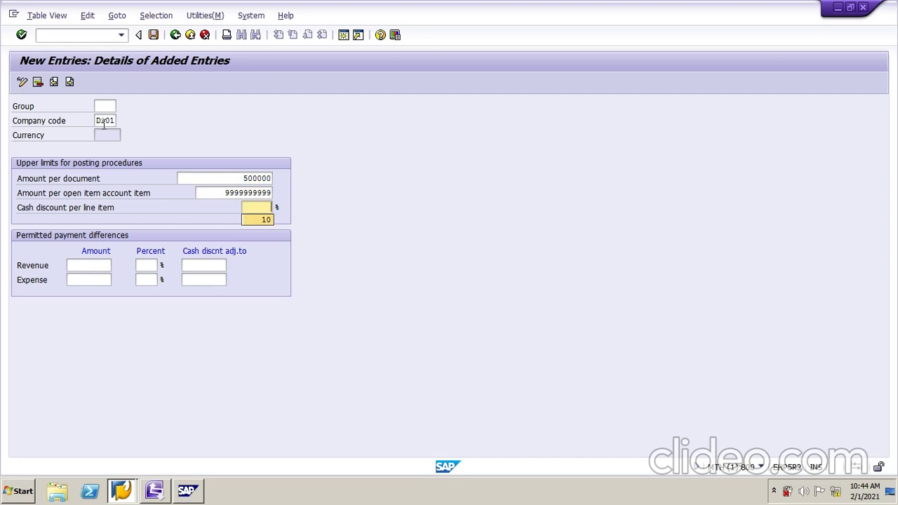
key(Tab)
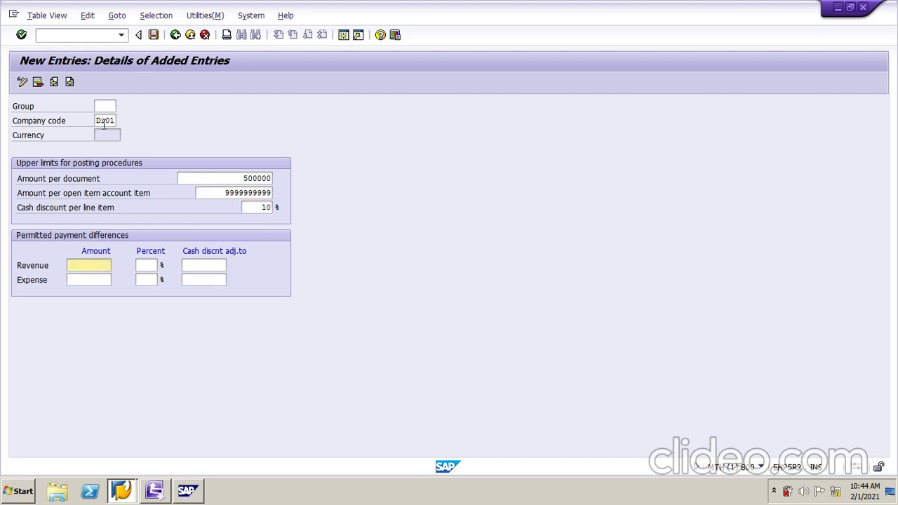
Set the permitted payment differences for revenue and expense to an amount of 10 and 1 percent each
key(Down)
text(10)
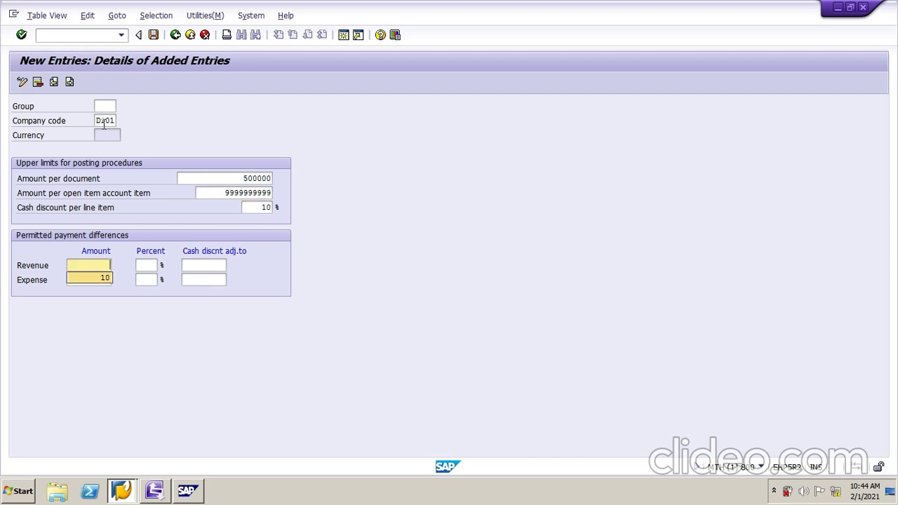
key(Tab)
key(Down)
key(Tab)
key(Tab)
key(Down)
key(Tab)
key(Down)
key(Tab)
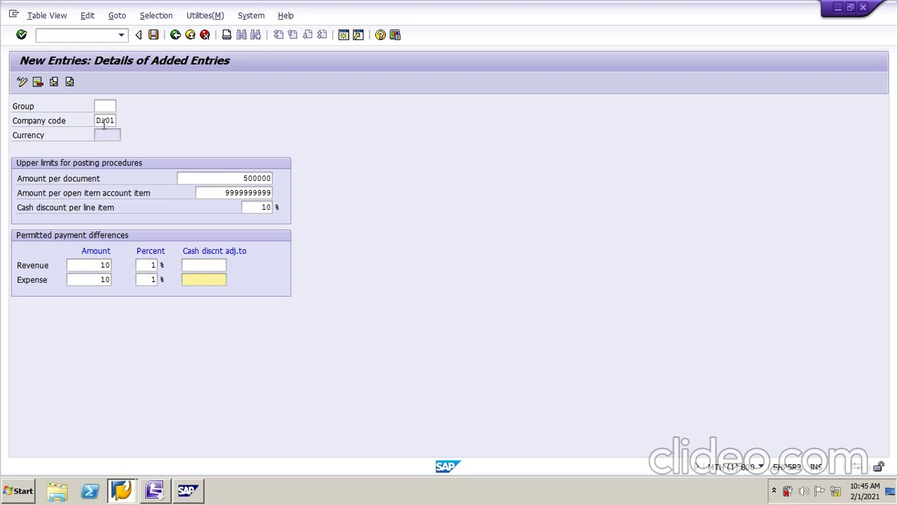
Save the DI01 employee tolerance entry to the proposed Dalmia Group of Industries customizing request and return to the Display IMG structure
click(153, 35)
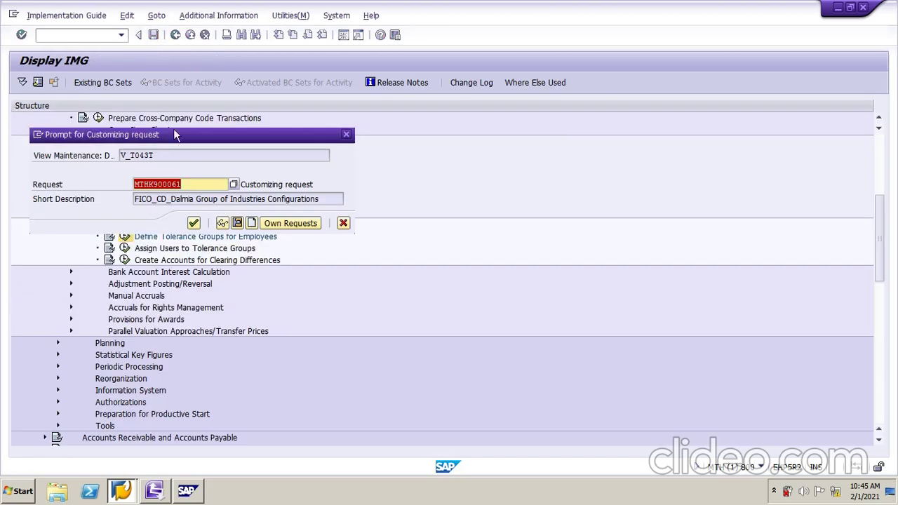
click(195, 223)
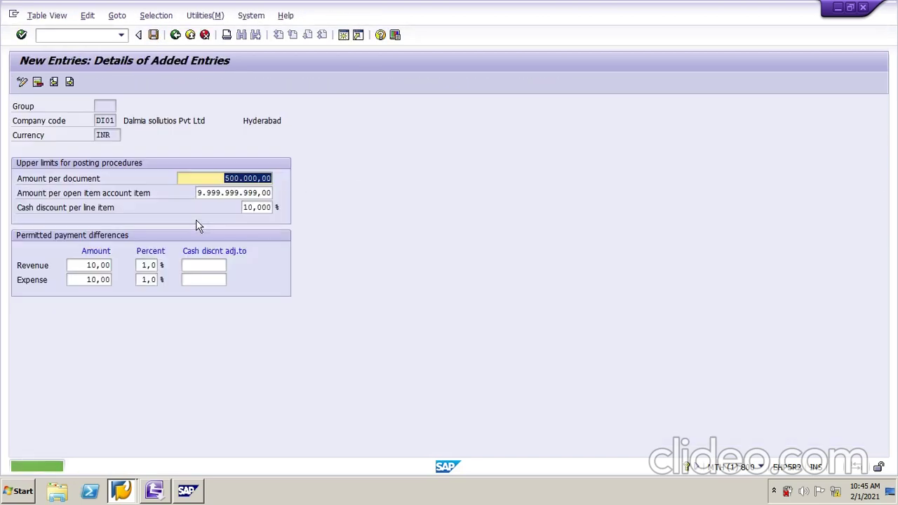
click(176, 36)
click(176, 35)
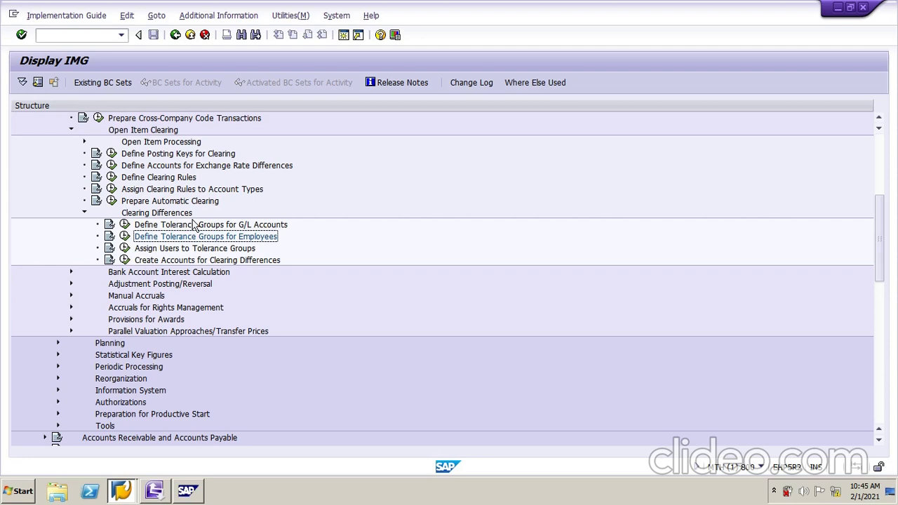
Examine the assignment of users to tolerance groups, including the SAPUSER row, and return to the Display IMG structure
click(125, 249)
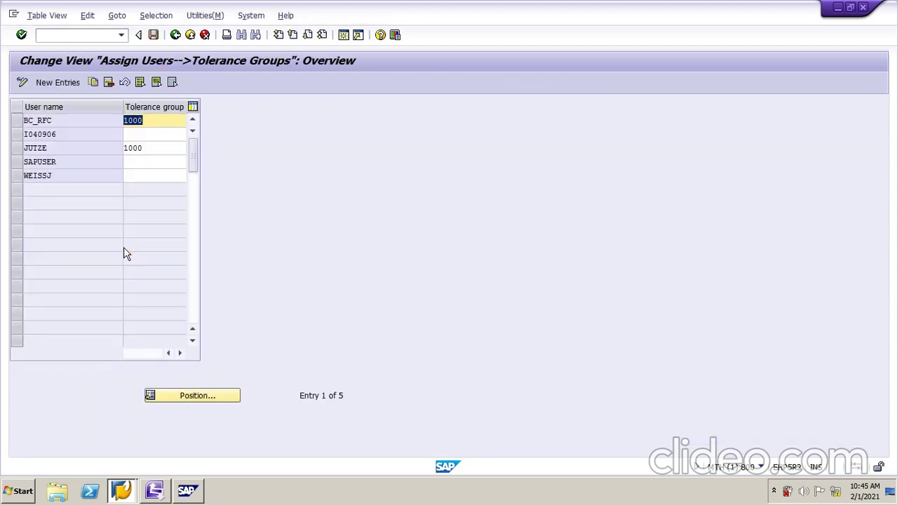
click(73, 82)
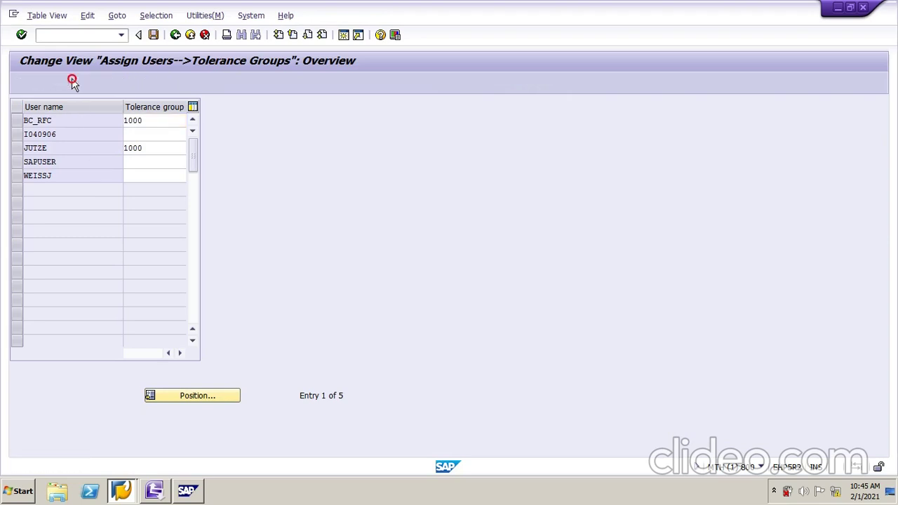
click(176, 34)
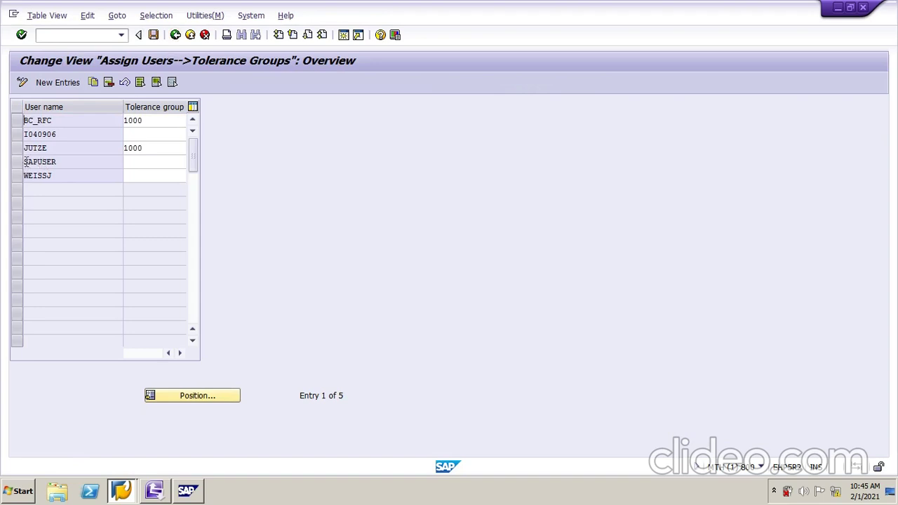
click(134, 162)
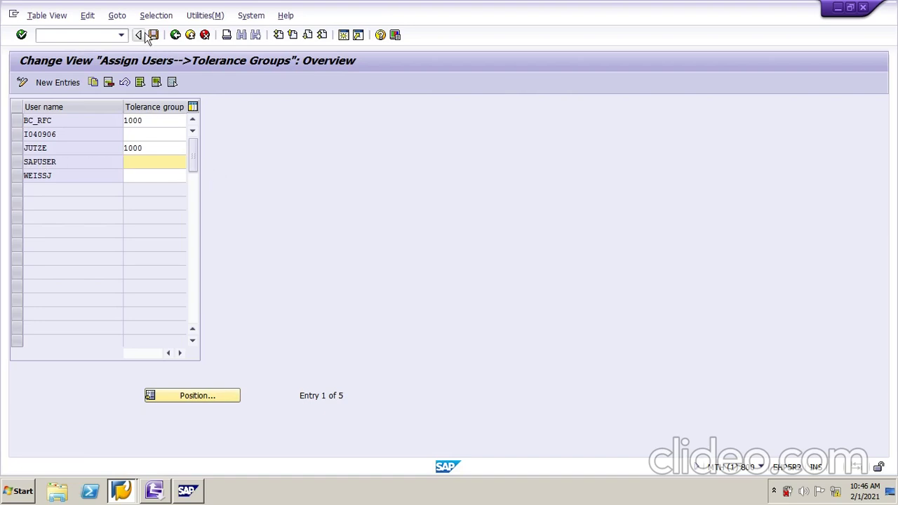
click(176, 35)
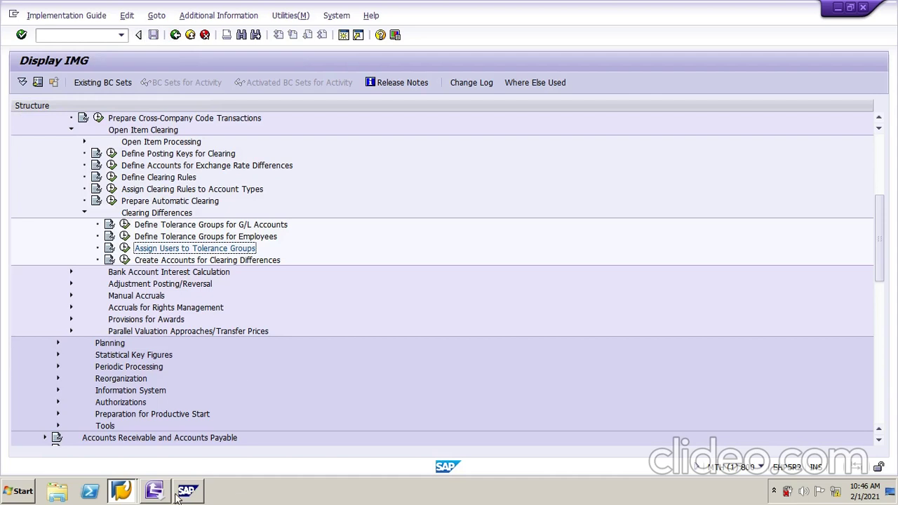
Switch to the class workbook in Excel and fill the "6 Tolarence group" heading in A123:B123 with yellow
click(123, 493)
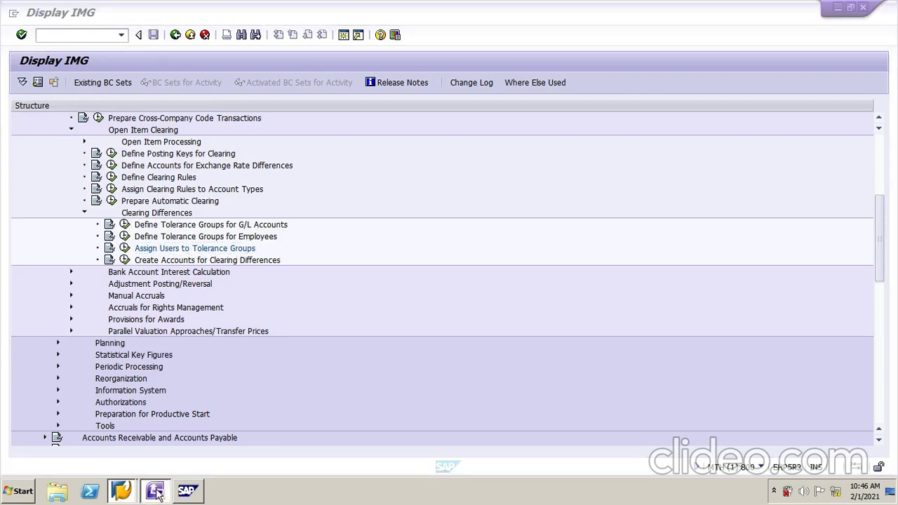
click(156, 493)
scroll(282, 351, up, 5)
scroll(283, 351, down, 2)
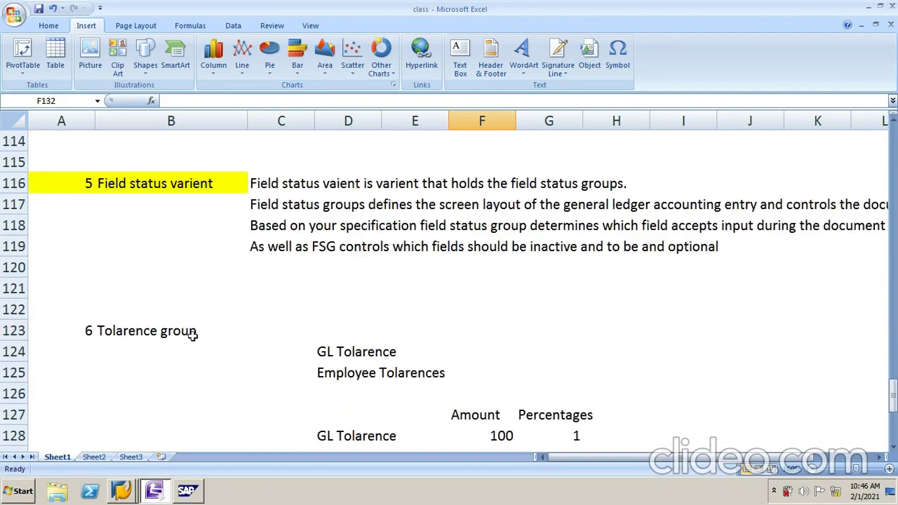
drag(88, 331, 140, 330)
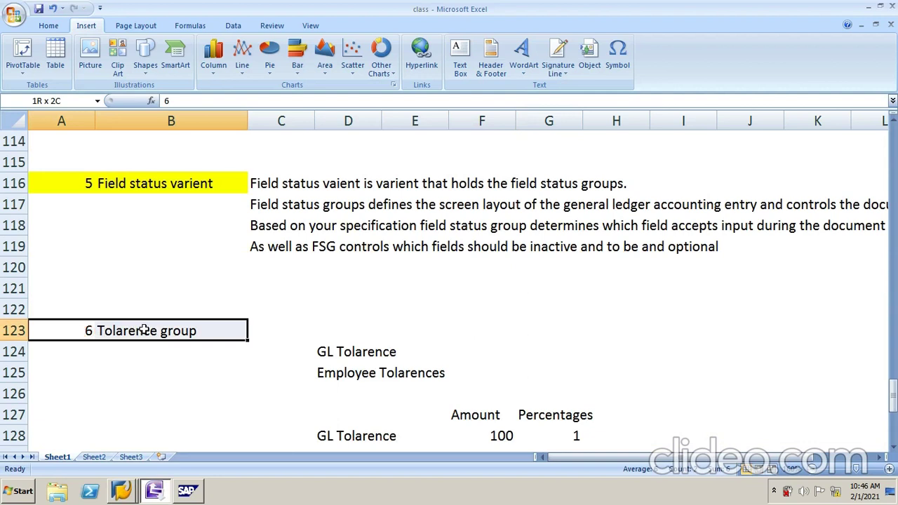
click(48, 25)
click(193, 66)
Review the worksheet's GL tolerance rent example and the employee tolerance example with rent and salaries
scroll(383, 355, down, 1)
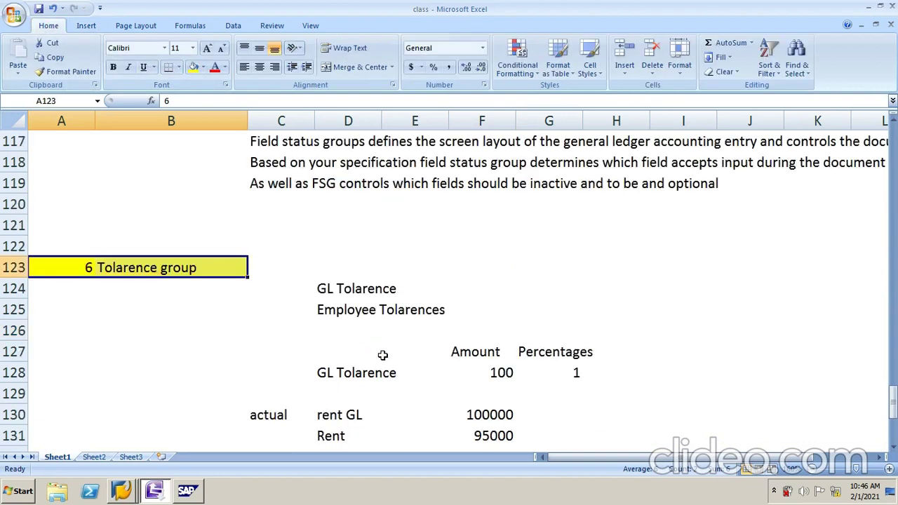
scroll(383, 355, down, 2)
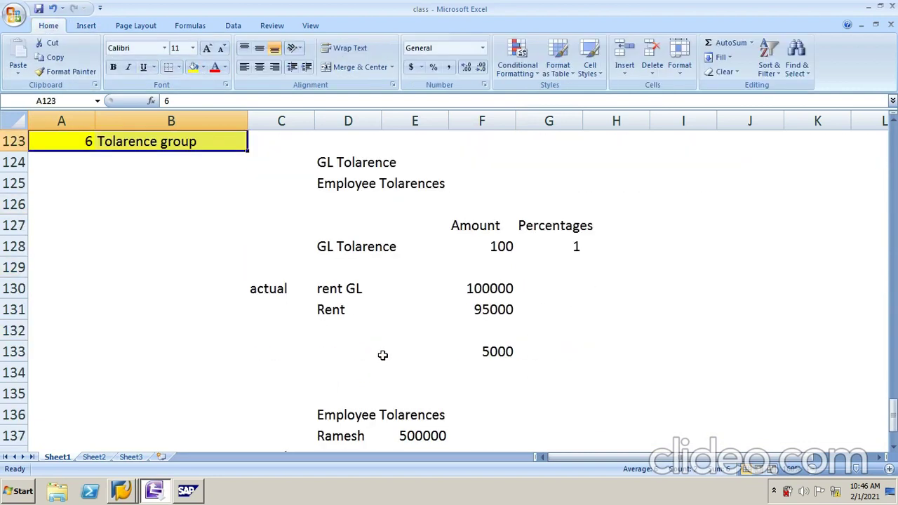
scroll(400, 330, down, 1)
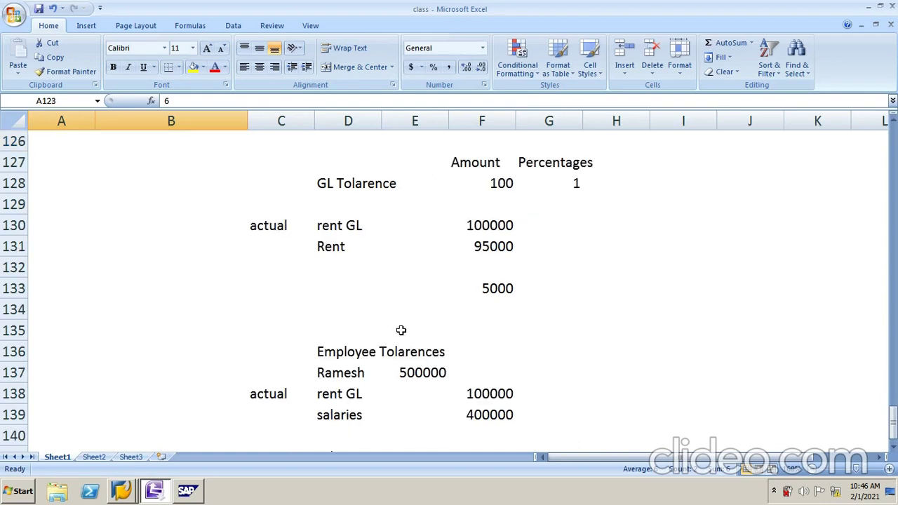
scroll(400, 329, up, 1)
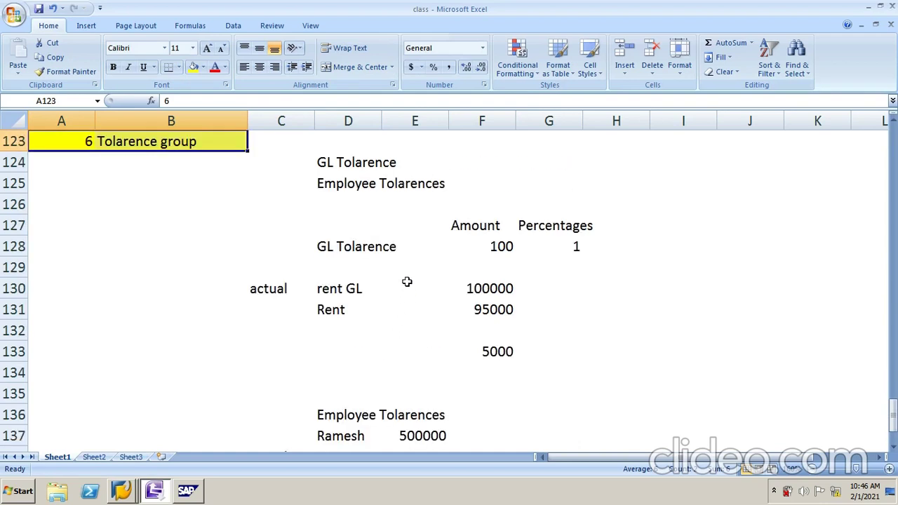
drag(407, 281, 436, 311)
scroll(436, 309, down, 2)
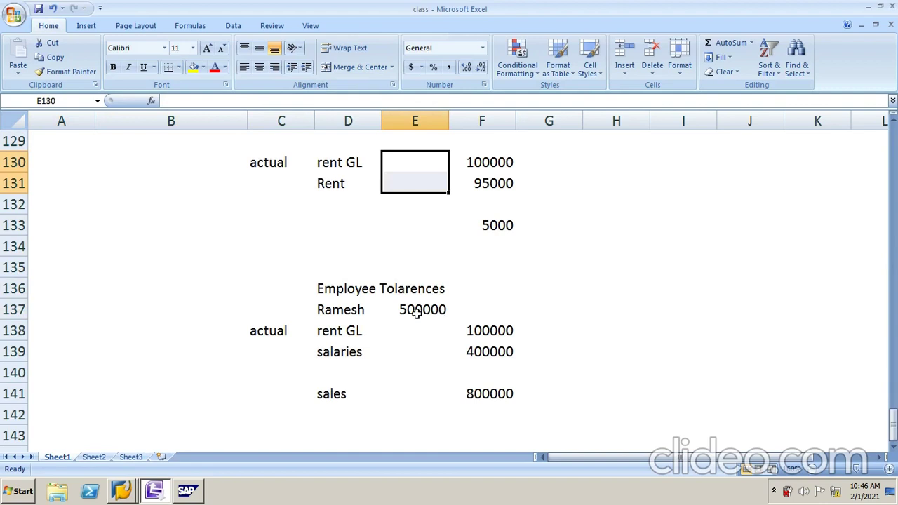
drag(353, 329, 475, 351)
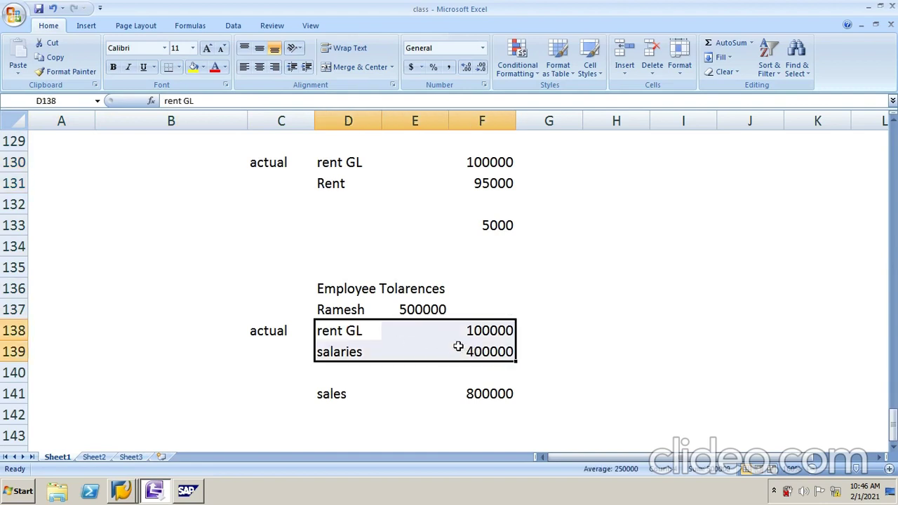
Fill the "6 Tolarence group" row of the topic list in A12:B12 with yellow
scroll(457, 346, up, 4)
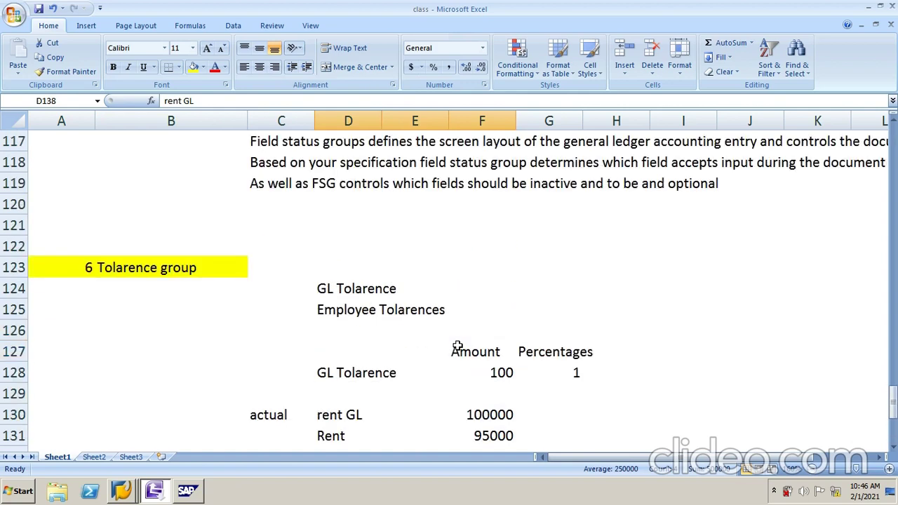
scroll(457, 346, up, 20)
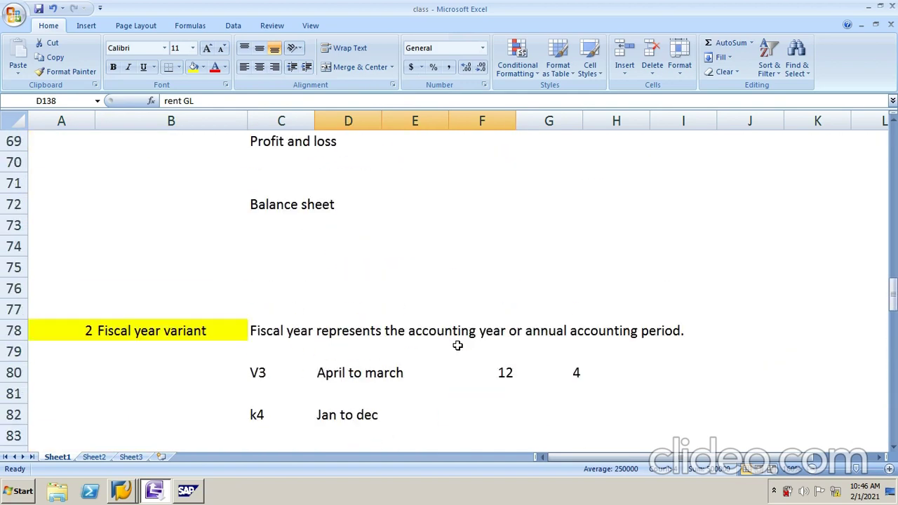
scroll(457, 346, up, 7)
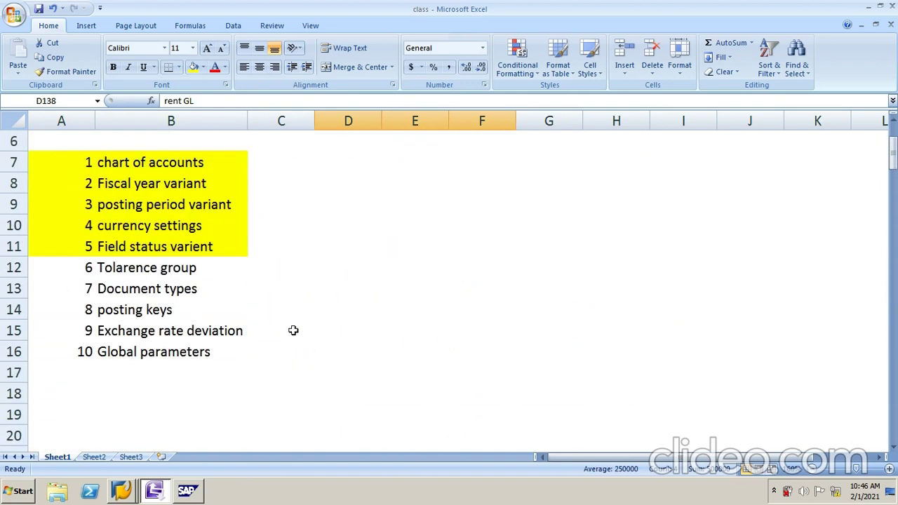
click(79, 266)
drag(80, 265, 145, 264)
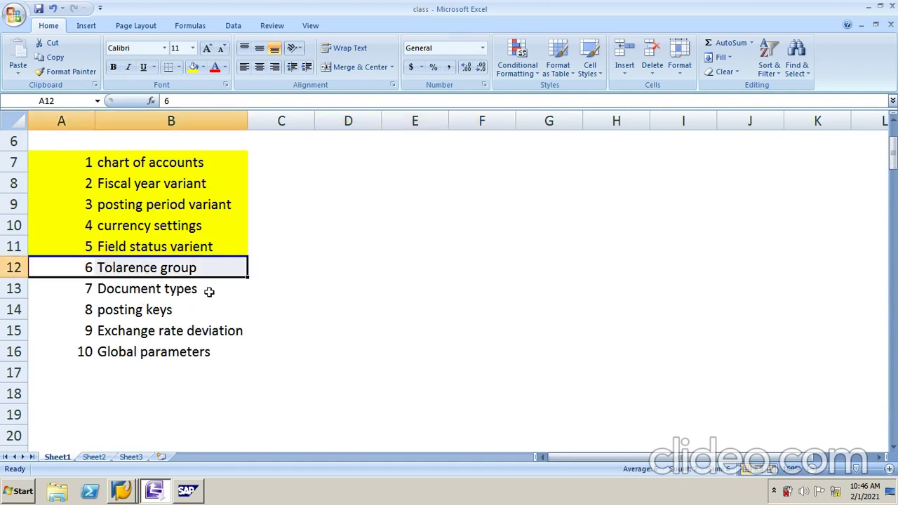
click(192, 66)
Add the note "new gl" in C13 beside Document types and select the topics from posting keys to Global parameters
click(153, 290)
click(271, 288)
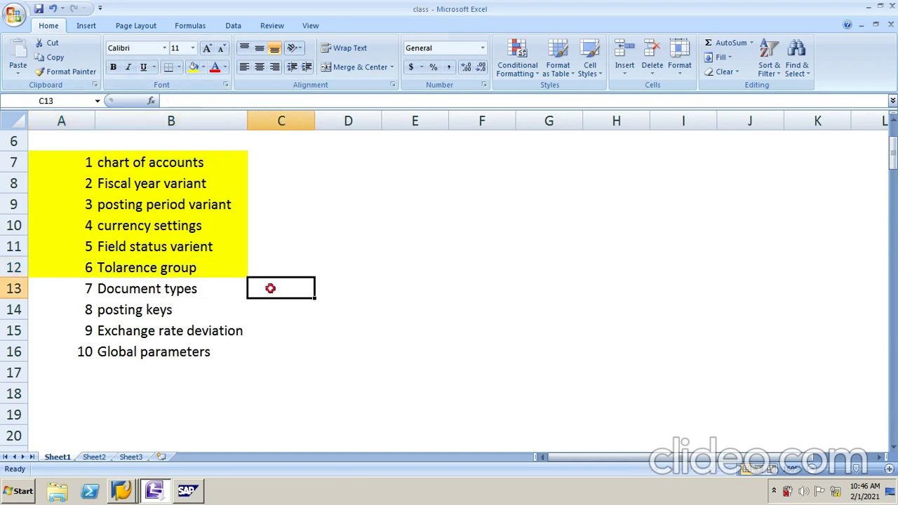
text(ne)
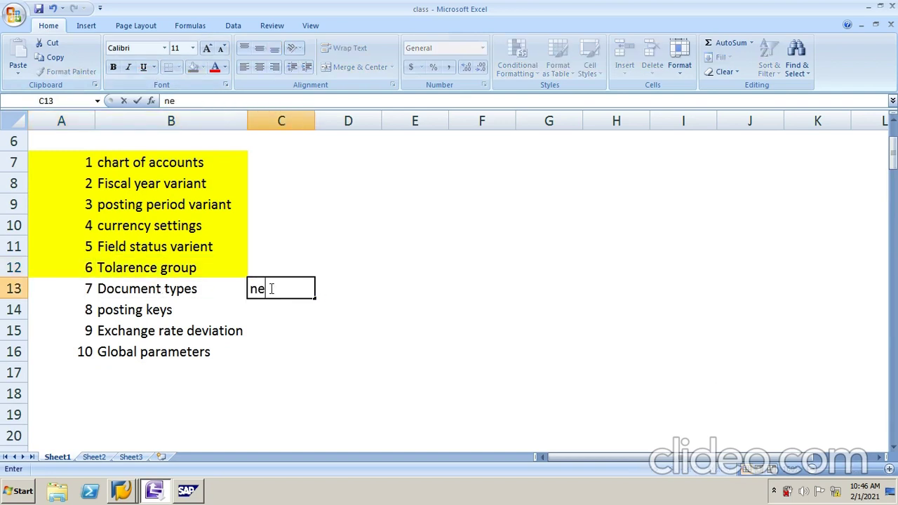
text(w gl)
key(Return)
click(270, 288)
click(199, 284)
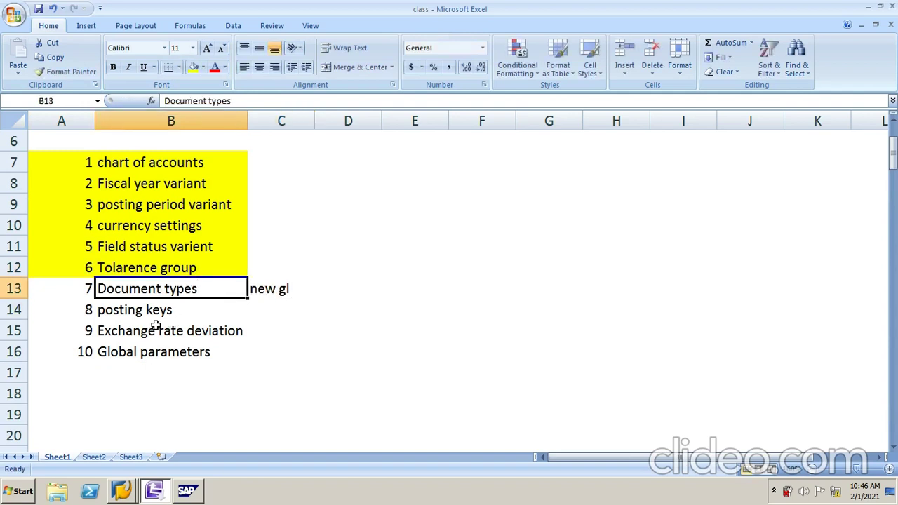
drag(167, 315, 249, 348)
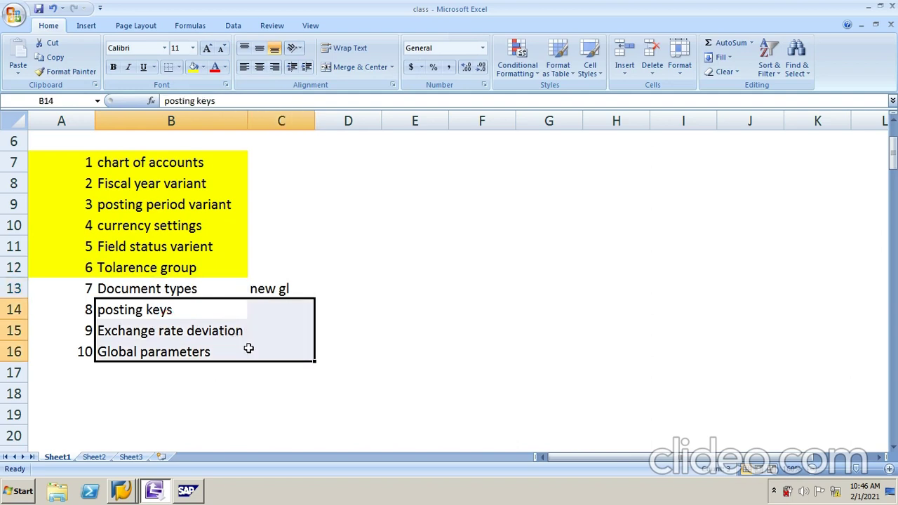